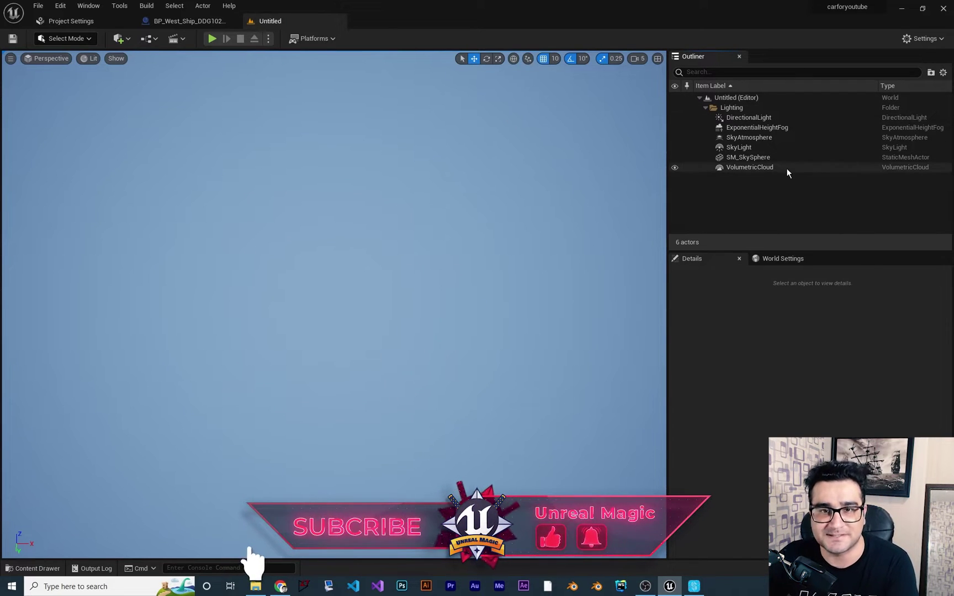
Look up the Water and Landmass plugins in the plugin list to check whether they are enabled
click(60, 6)
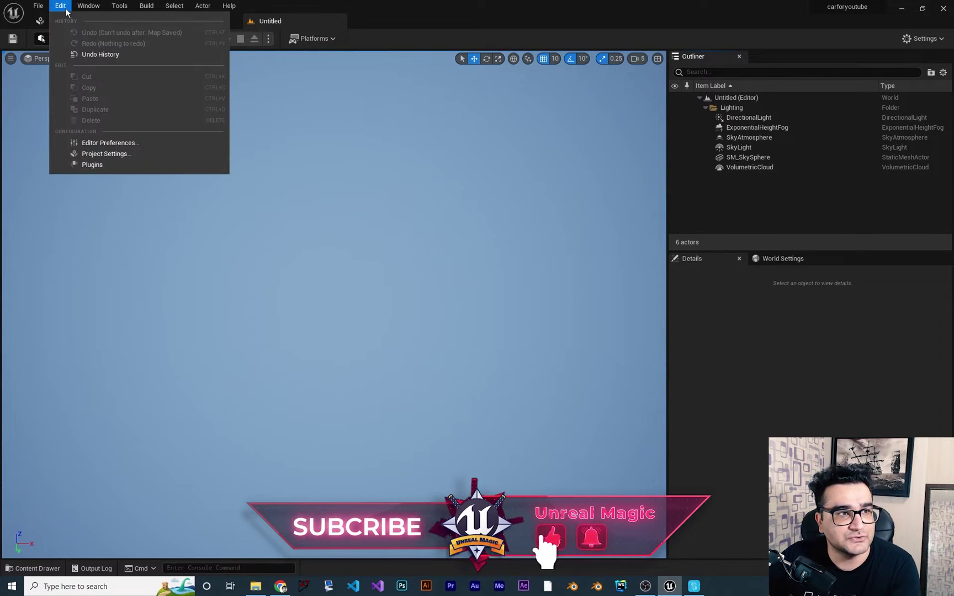
click(88, 164)
click(342, 138)
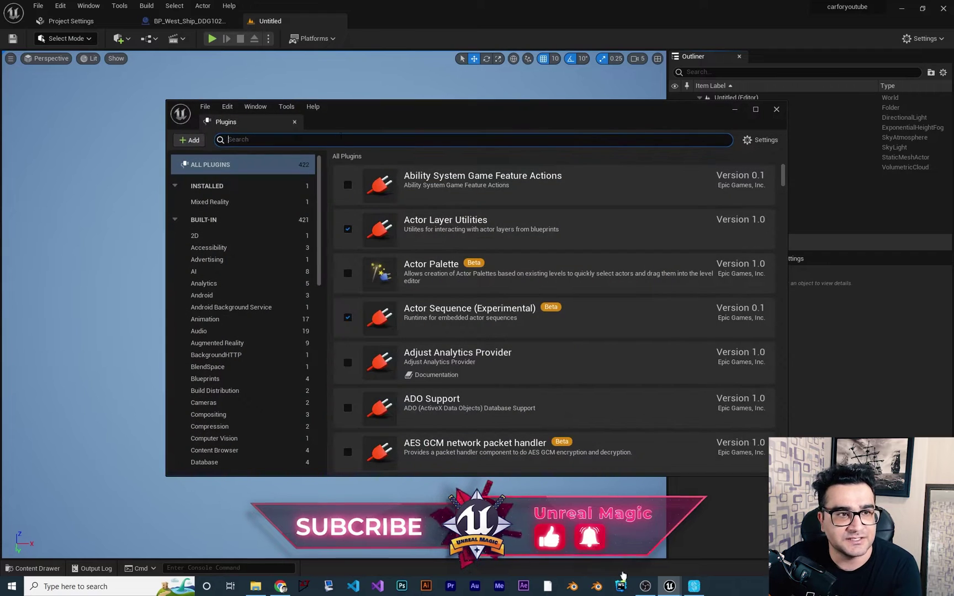
text(water)
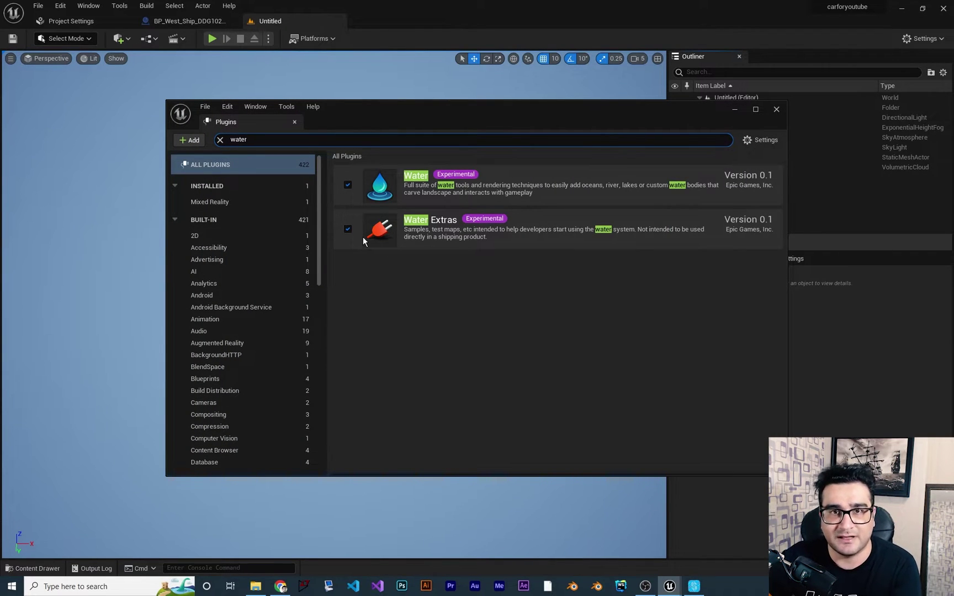
drag(269, 140, 222, 140)
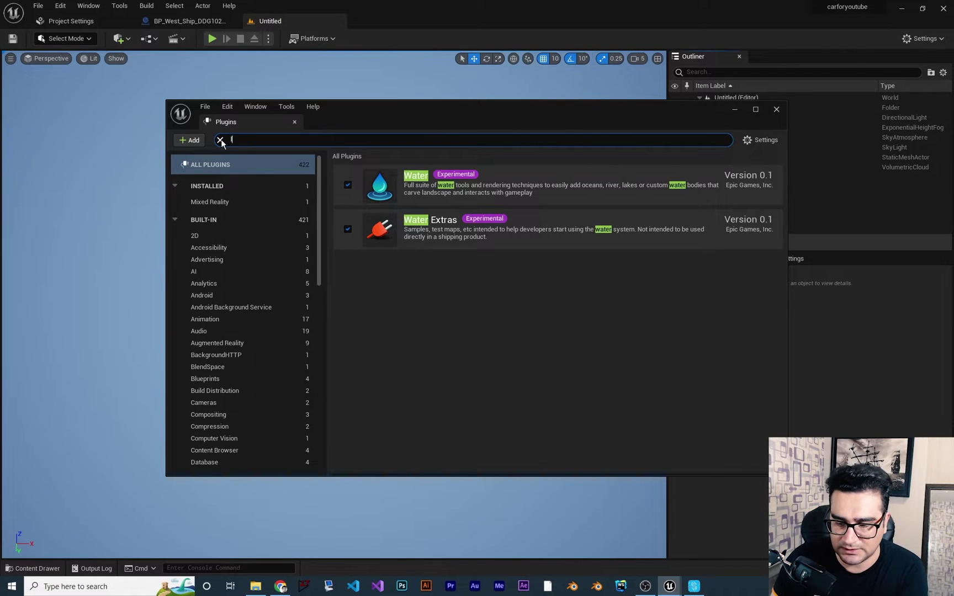
text(landmass)
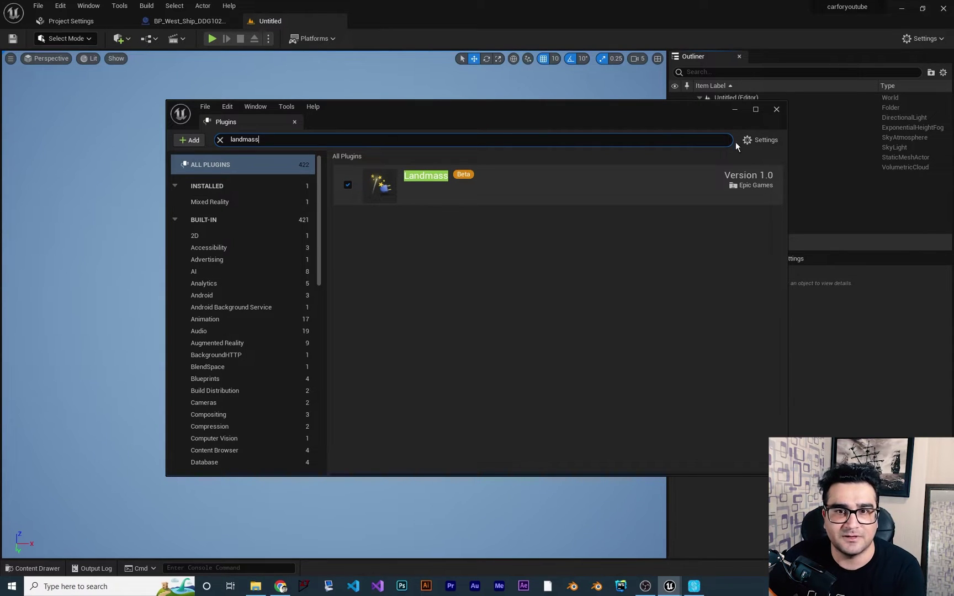
click(776, 111)
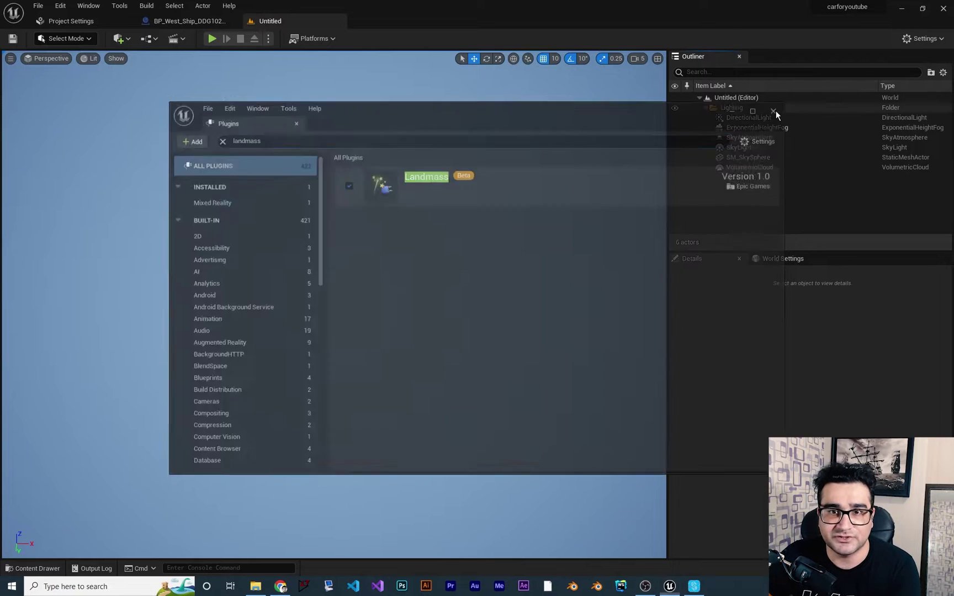
Create a new landscape with edit layers enabled and the M_Rock_Sandstone material
click(67, 39)
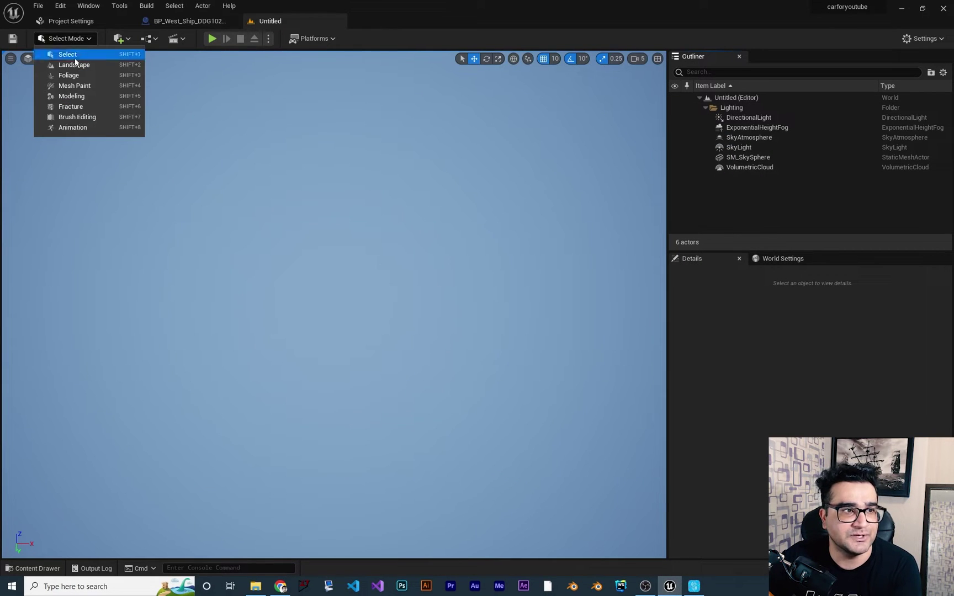
click(74, 65)
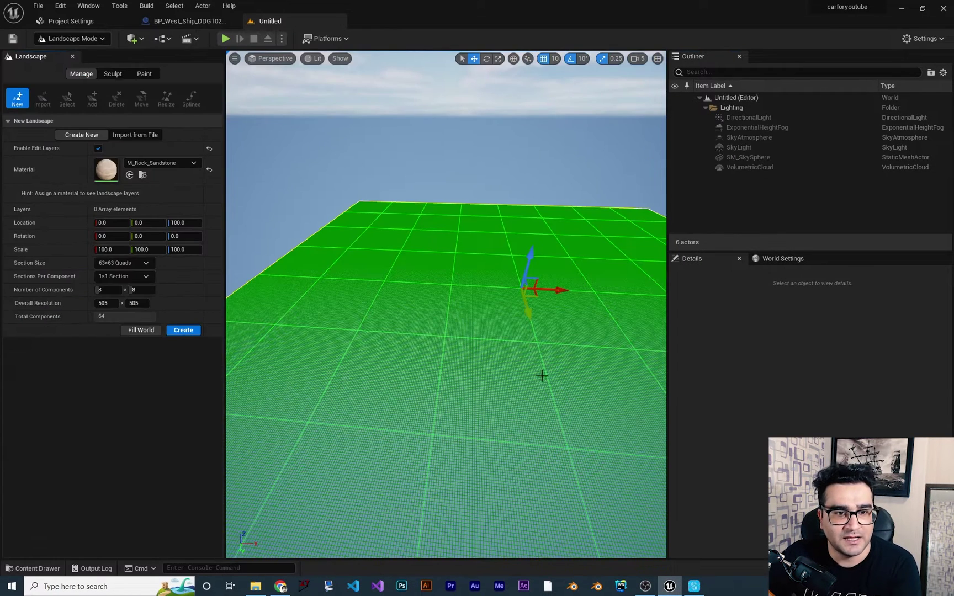
mouse_move(542, 376)
right_down()
mouse_move(618, 395)
mouse_move(533, 393)
right_up()
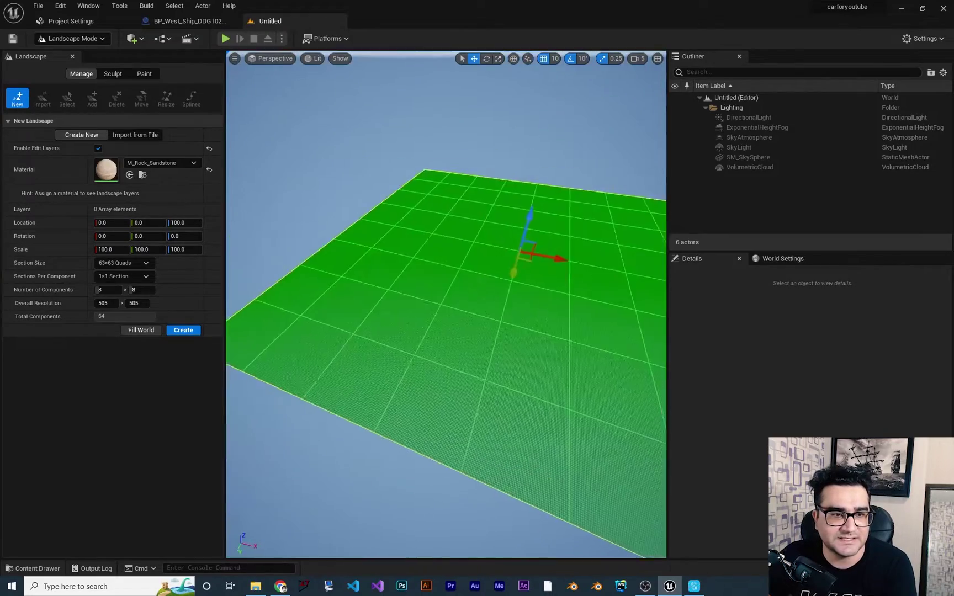
right_drag(482, 373, 530, 373)
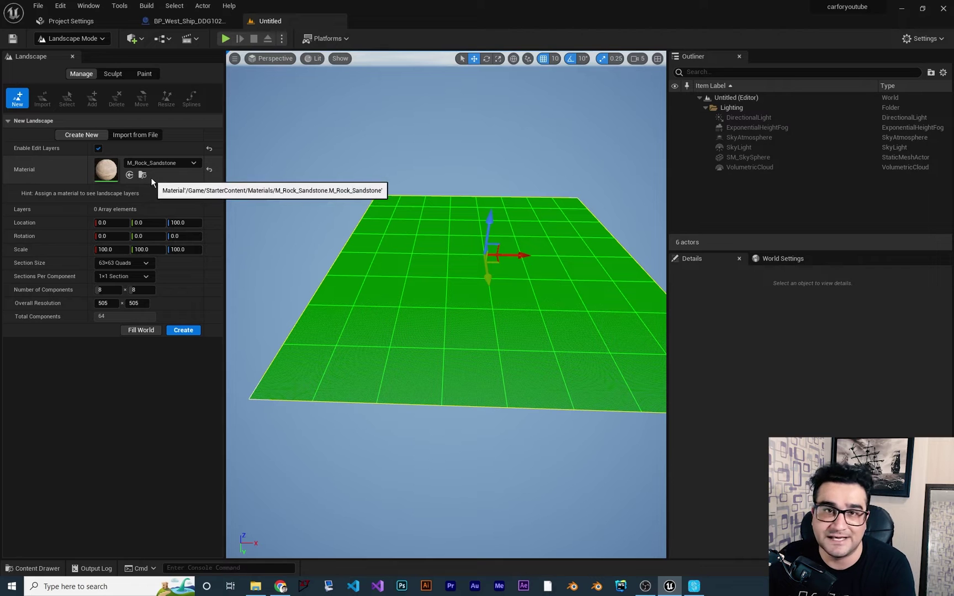
click(183, 331)
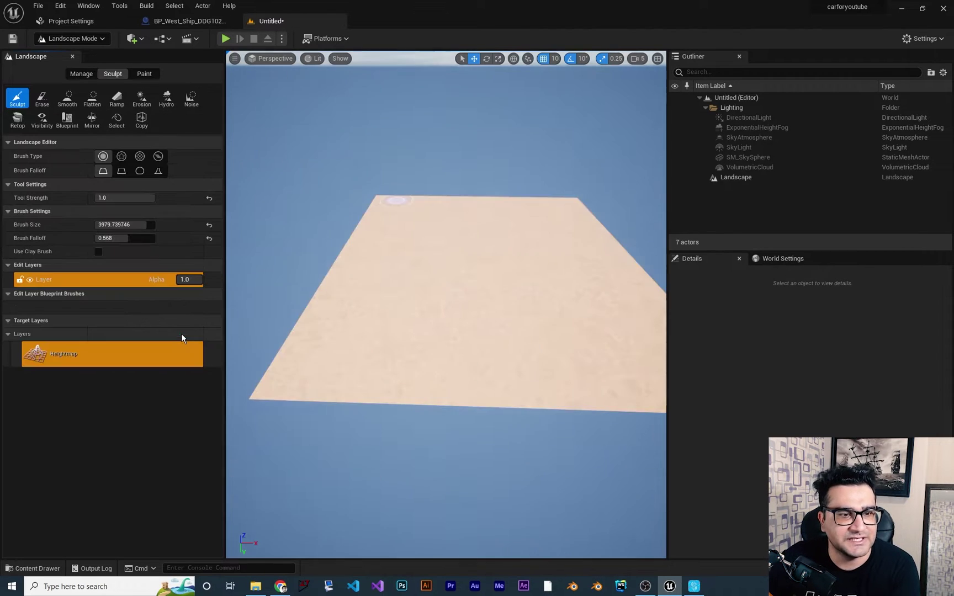
Find the Water Body Ocean actor and place it on the middle of the landscape
mouse_move(459, 310)
right_down()
mouse_move(532, 292)
mouse_move(461, 295)
right_up()
key(w)
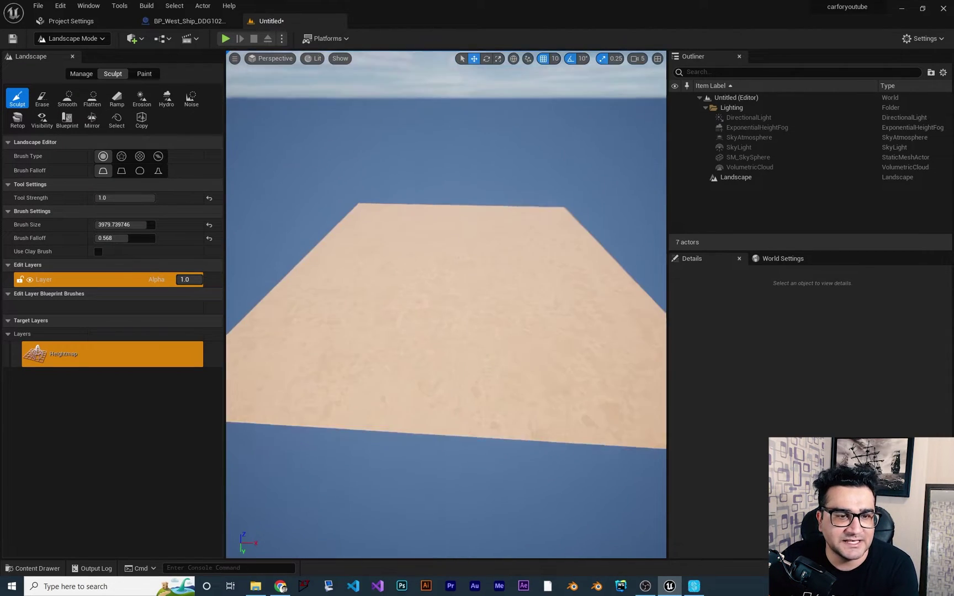
right_drag(427, 254, 422, 262)
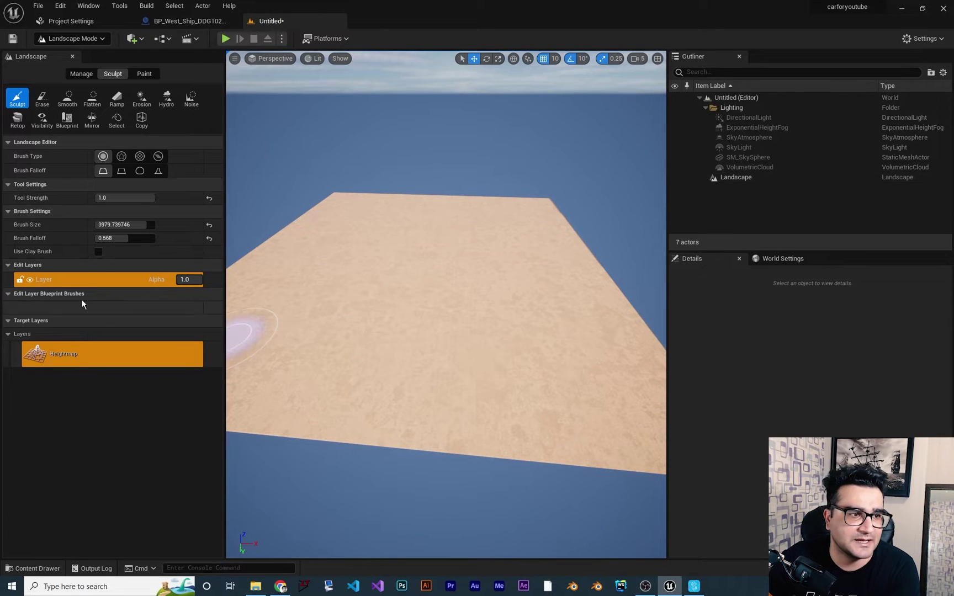
click(76, 284)
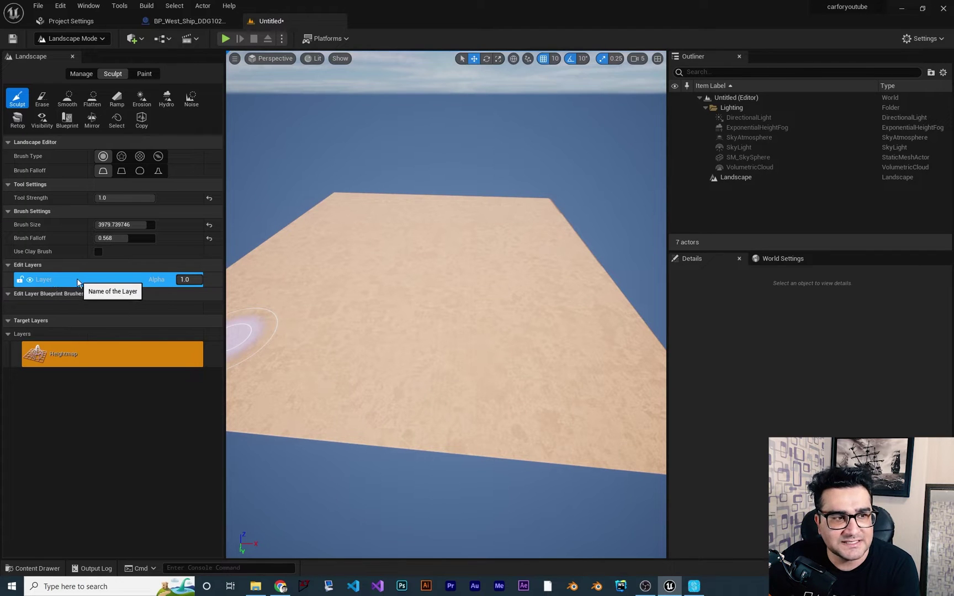
right_drag(424, 307, 424, 303)
key(s)
right_drag(535, 211, 488, 186)
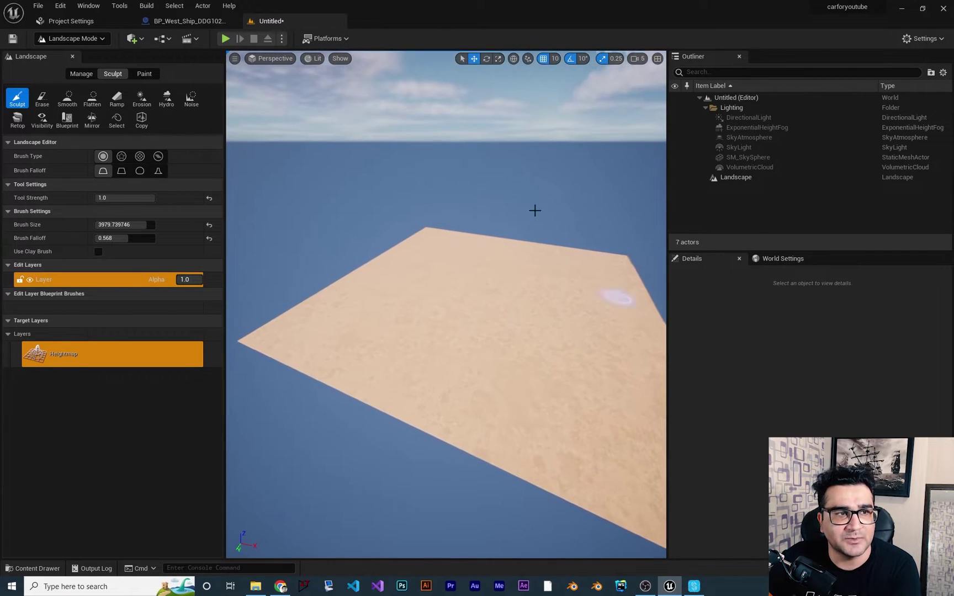
click(142, 41)
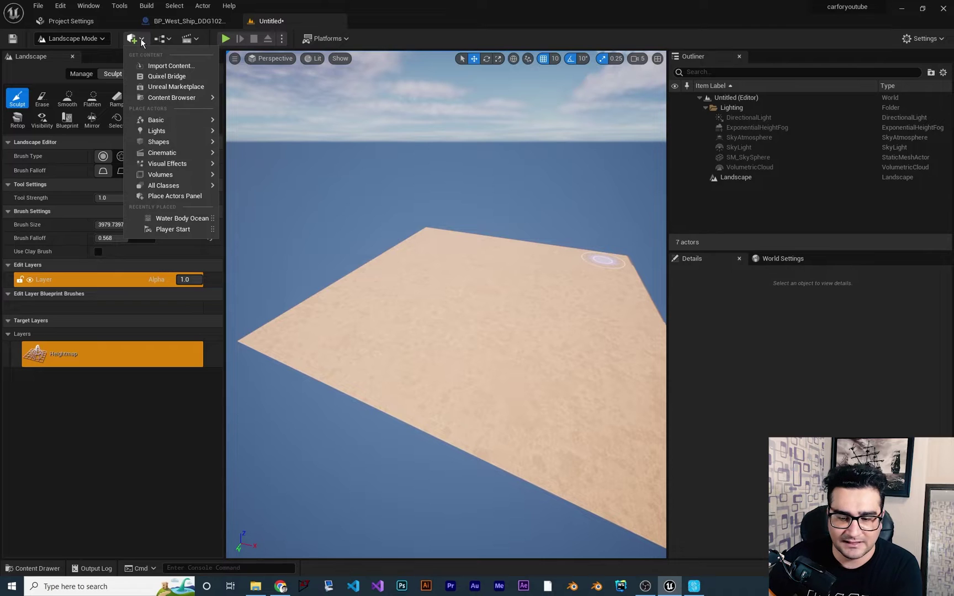
text(water)
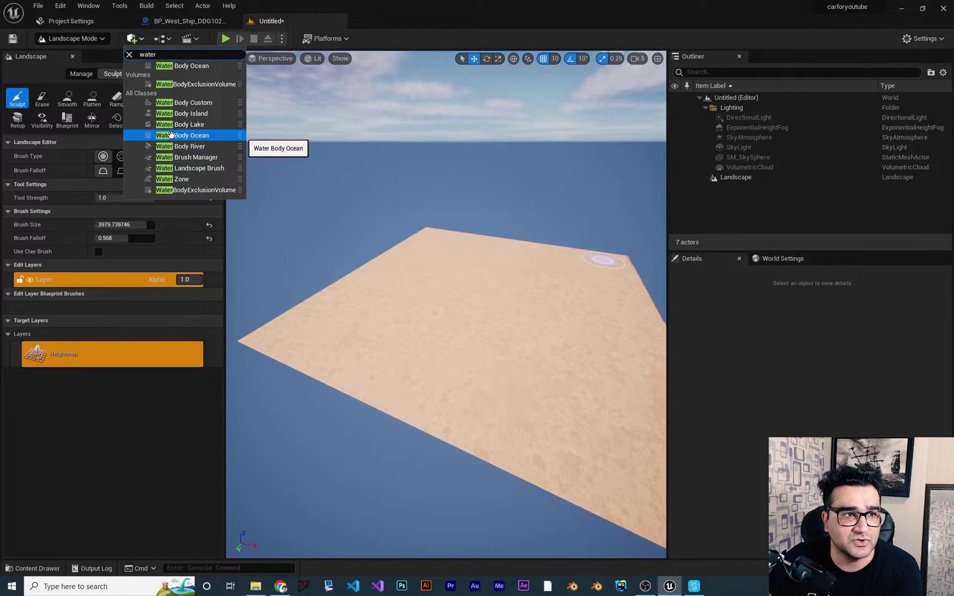
drag(193, 146, 474, 302)
drag(479, 300, 480, 300)
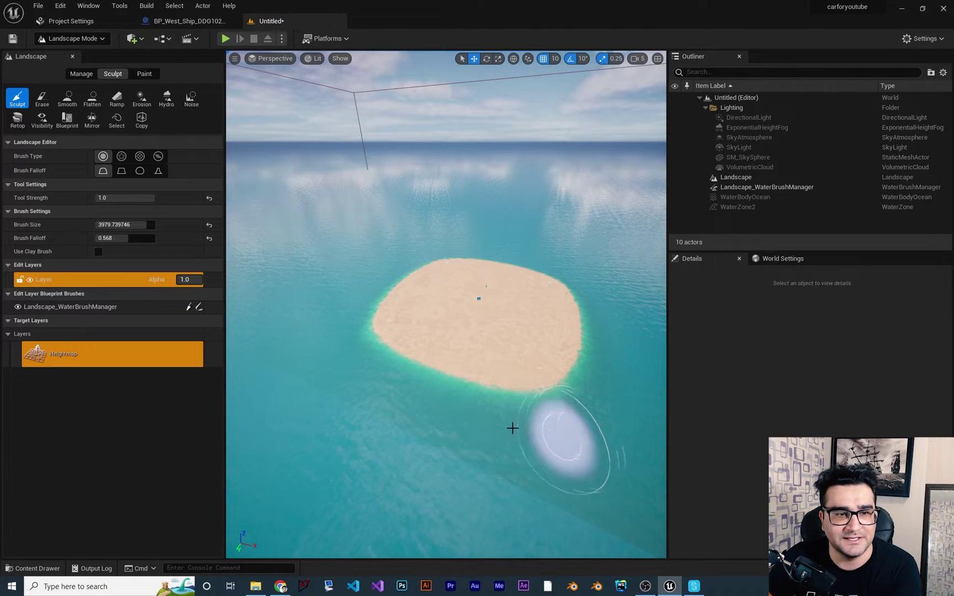
Rename the Landscape_WaterBrushManager blueprint brush as Ocean
mouse_move(512, 428)
right_down()
mouse_move(554, 427)
mouse_move(546, 456)
mouse_move(579, 470)
mouse_move(606, 453)
mouse_move(511, 414)
mouse_move(511, 425)
right_up()
key(w)
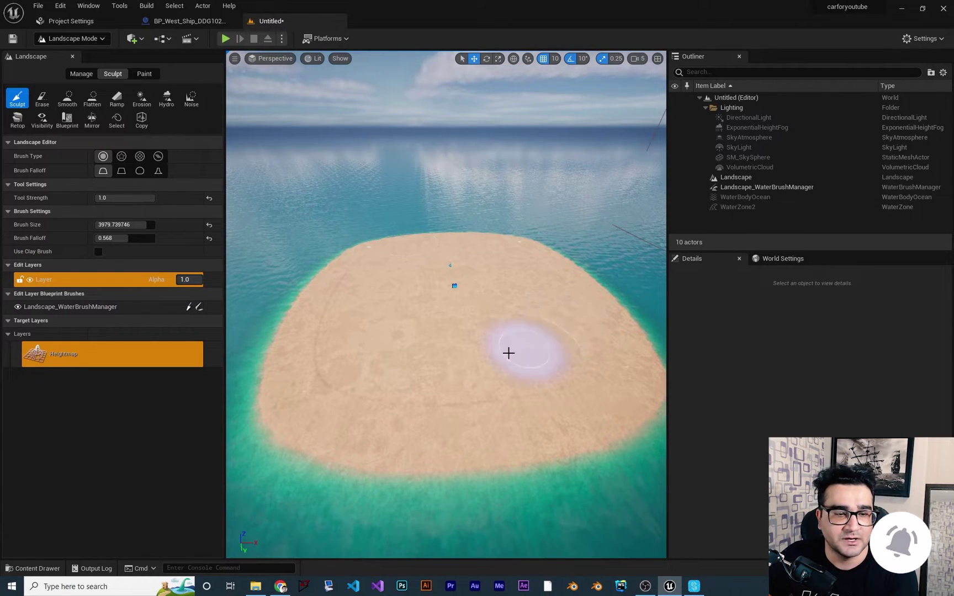
right_drag(509, 352, 538, 357)
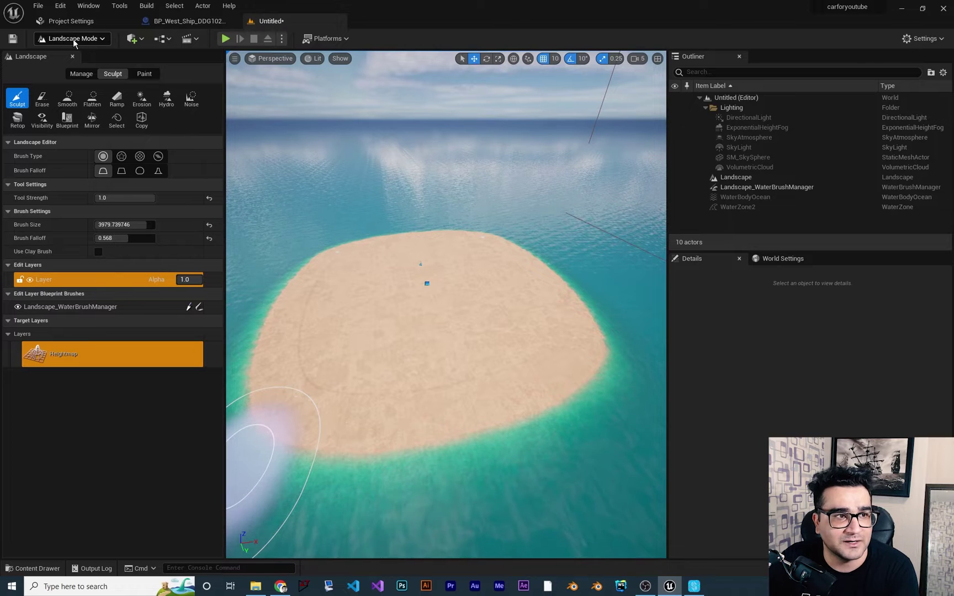
click(86, 307)
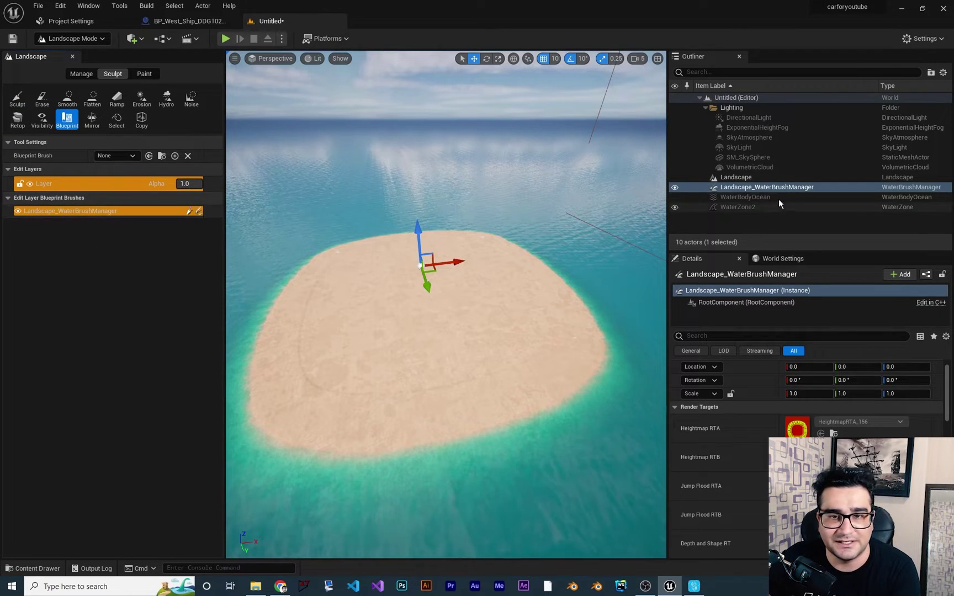
key(F2)
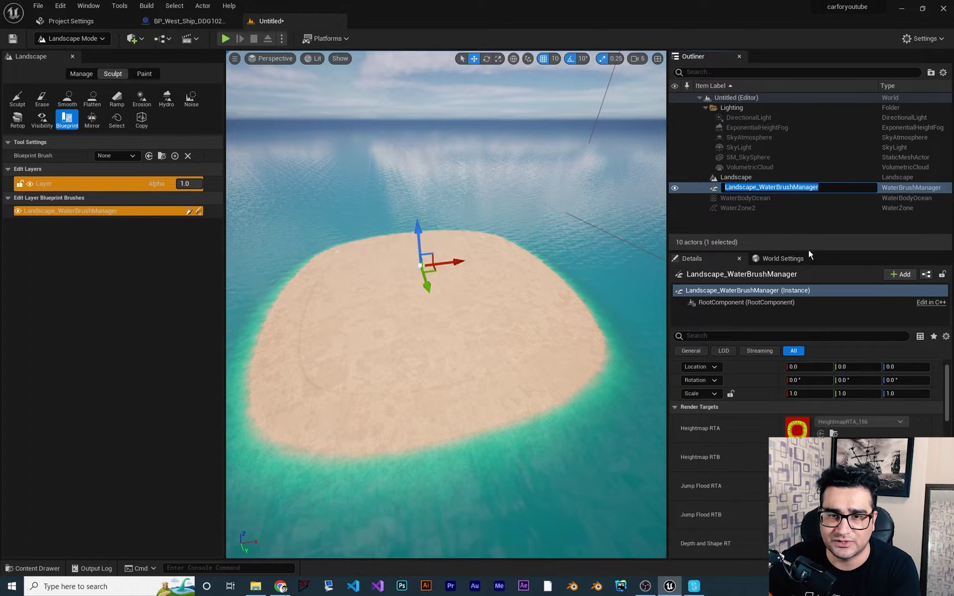
key(BackSpace)
text(Oc)
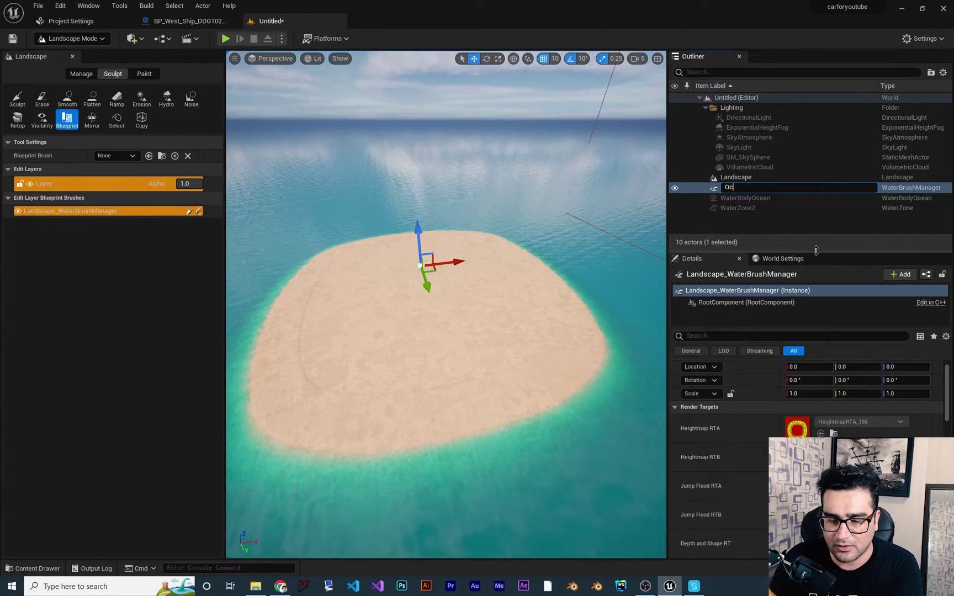
text(ean)
key(Return)
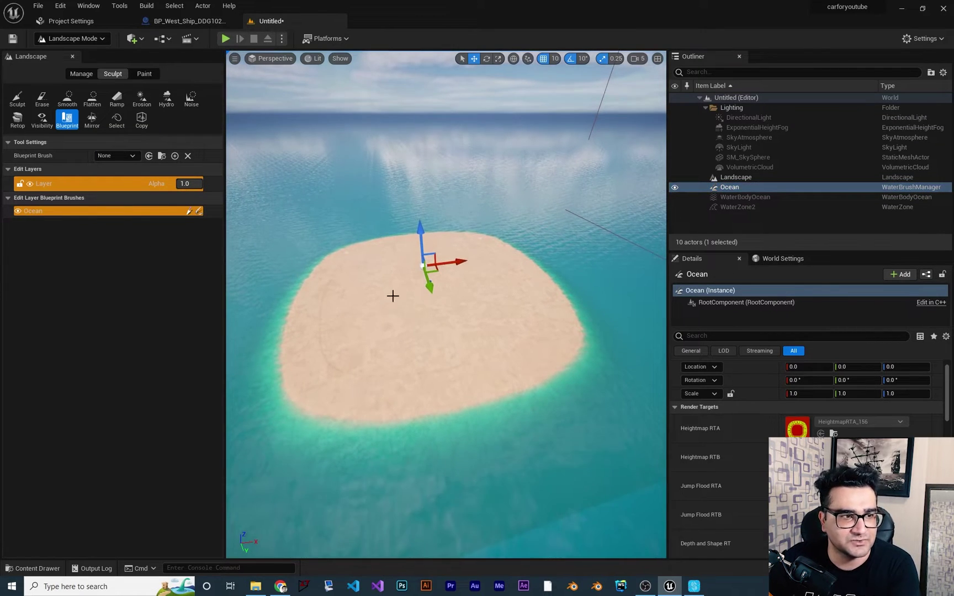
Rename the landscape's edit layer as Ocean
double_click(63, 187)
text(O)
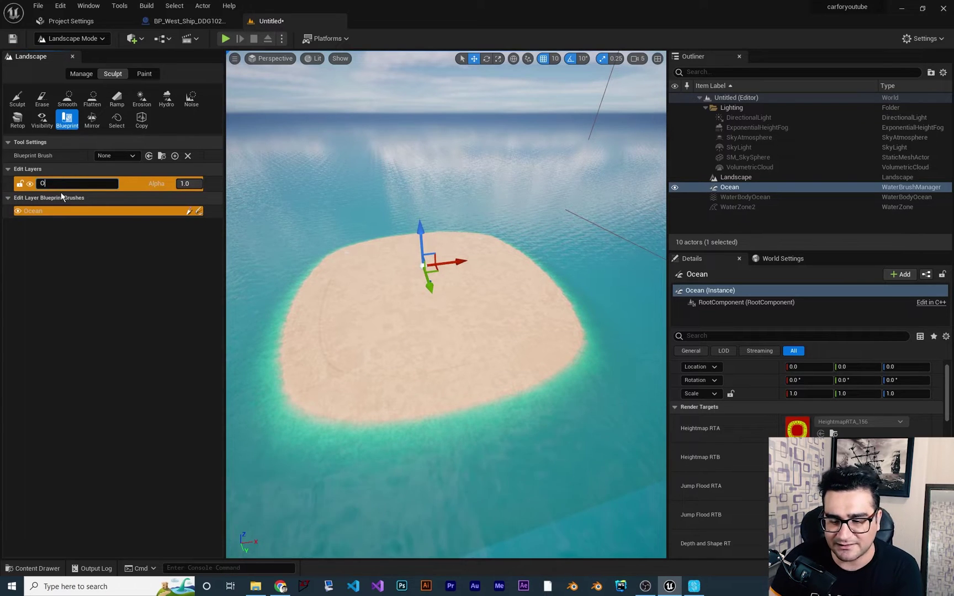
text(cean)
key(Return)
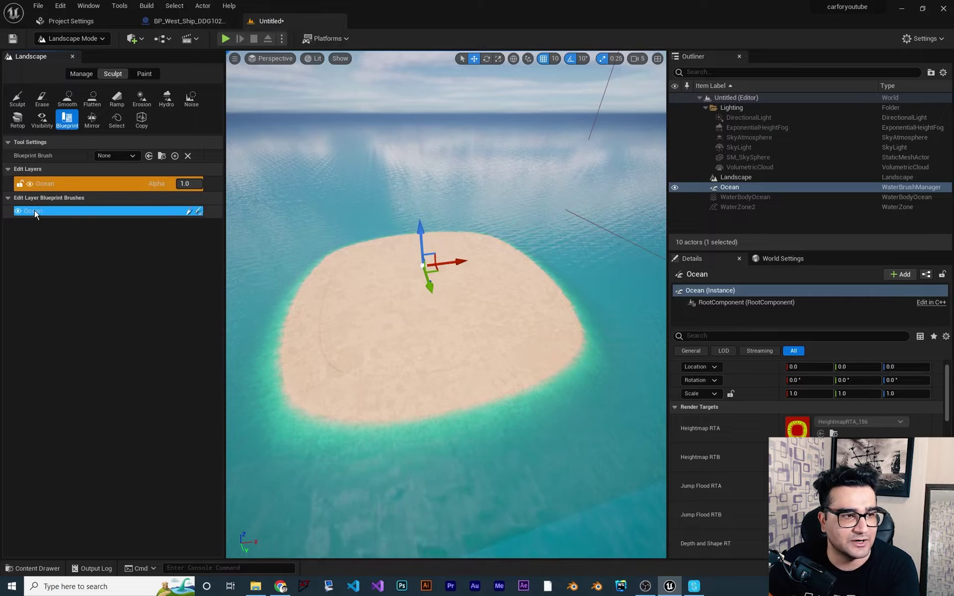
Return to Select mode and move the near right spline point of WaterBodyOcean outward to extend the island
click(71, 38)
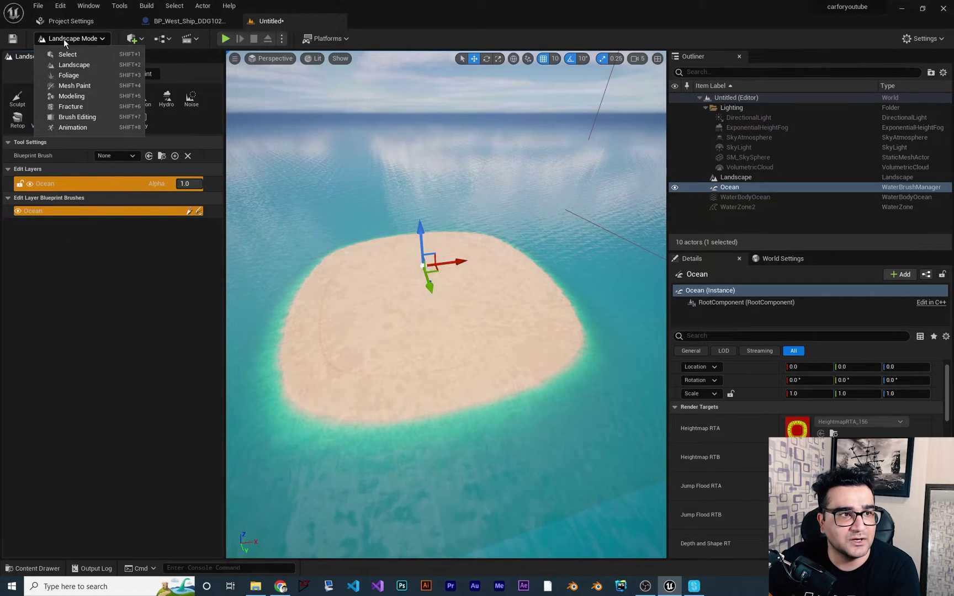
click(64, 56)
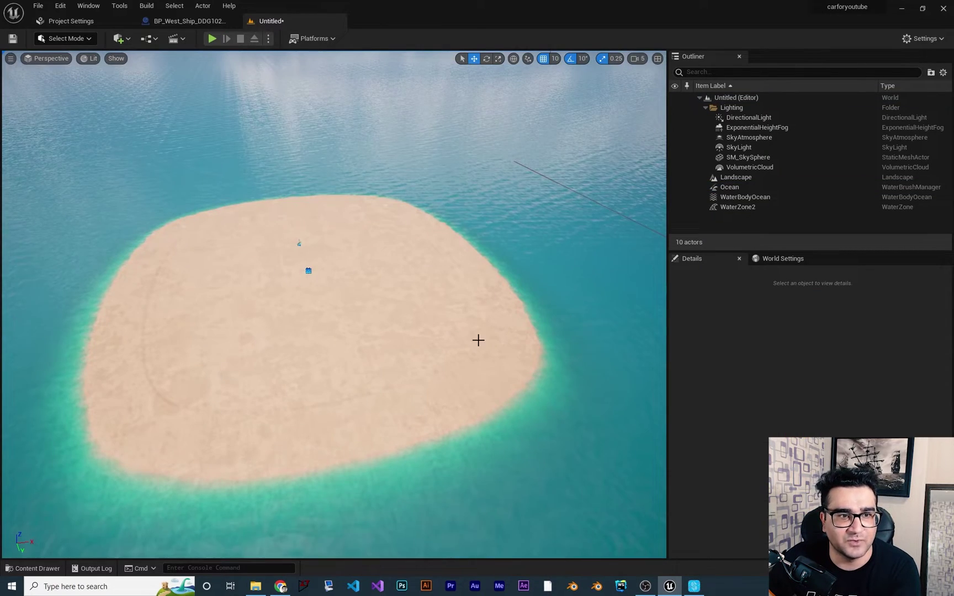
click(755, 198)
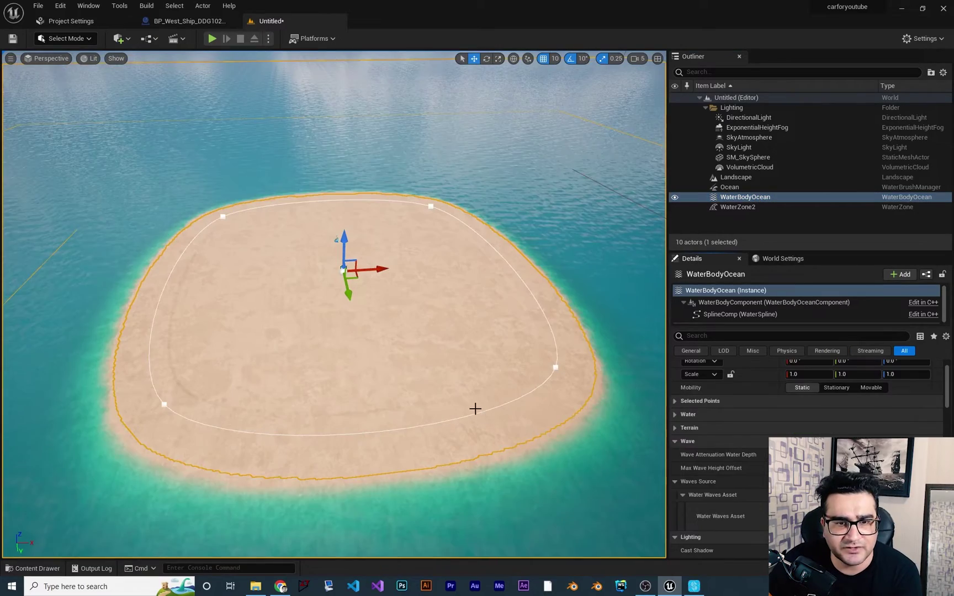
scroll(368, 393, down, 3)
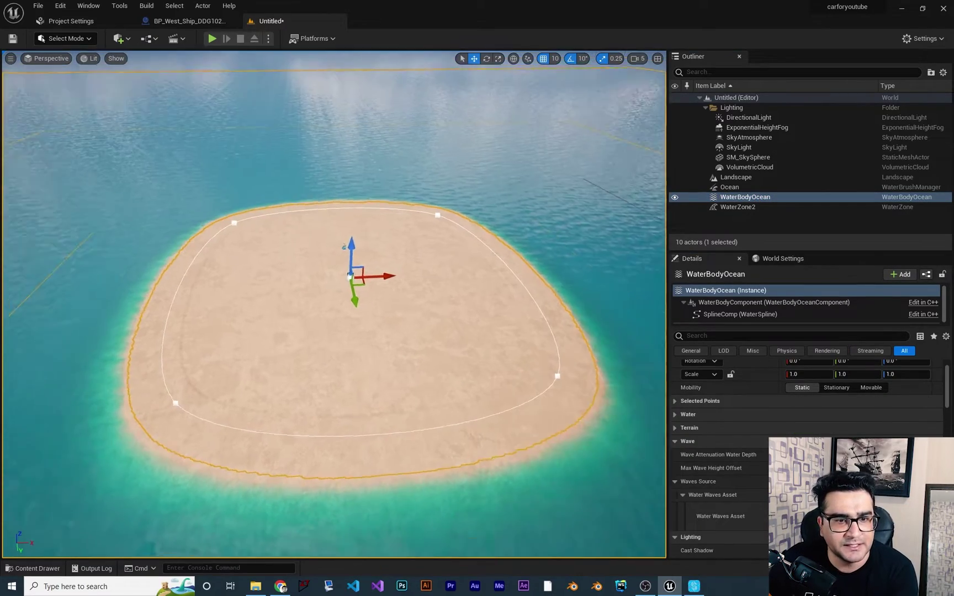
click(494, 361)
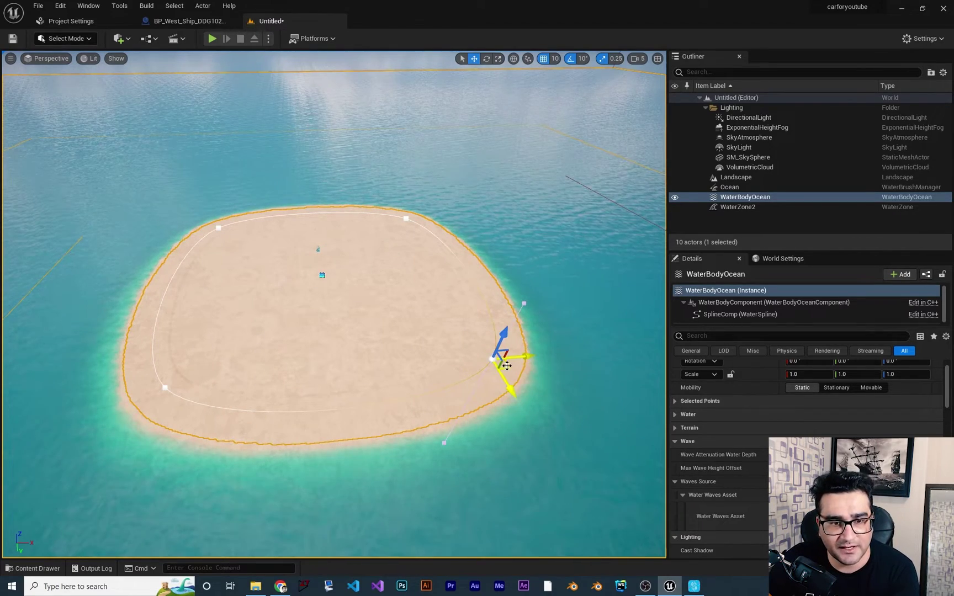
drag(507, 366, 674, 391)
mouse_move(635, 389)
right_down()
mouse_move(701, 411)
mouse_move(638, 370)
right_up()
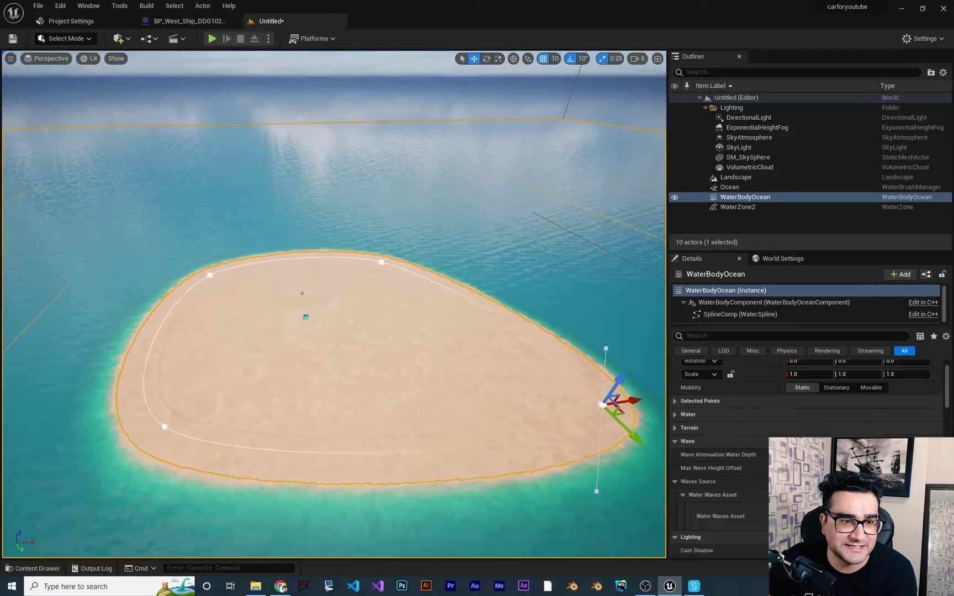
Move the ocean's far right spline point outward and its far left point inward toward the island's centre
right_drag(499, 302, 515, 339)
click(371, 222)
drag(382, 225, 492, 219)
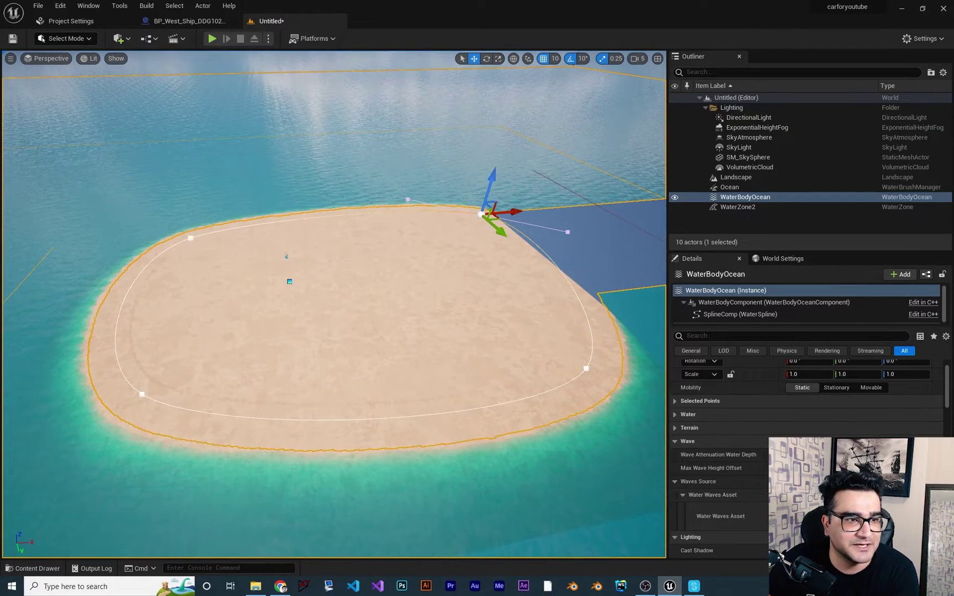
click(191, 238)
drag(193, 240, 314, 288)
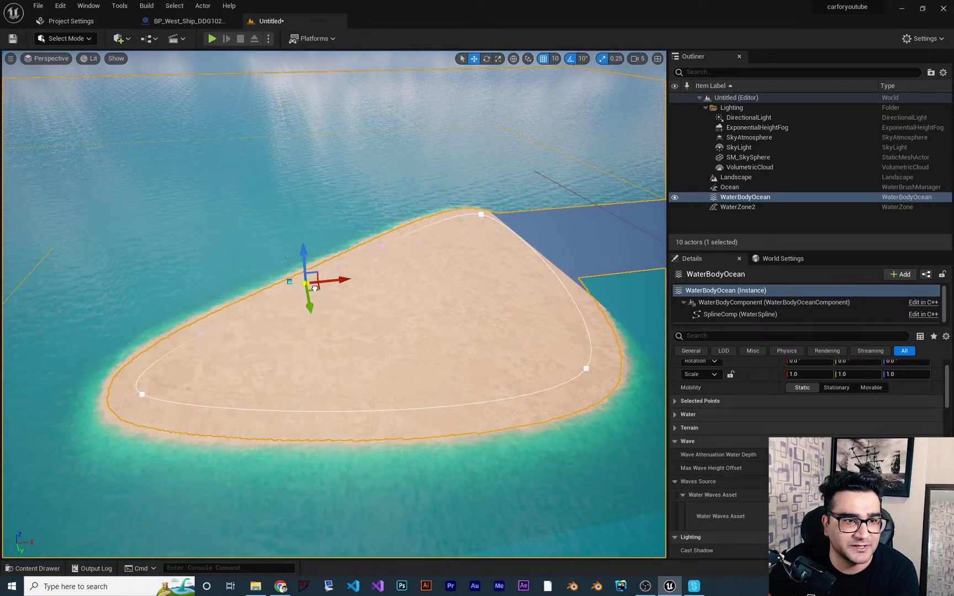
mouse_move(426, 329)
right_down()
mouse_move(514, 331)
mouse_move(485, 319)
mouse_move(445, 324)
right_up()
key(s)
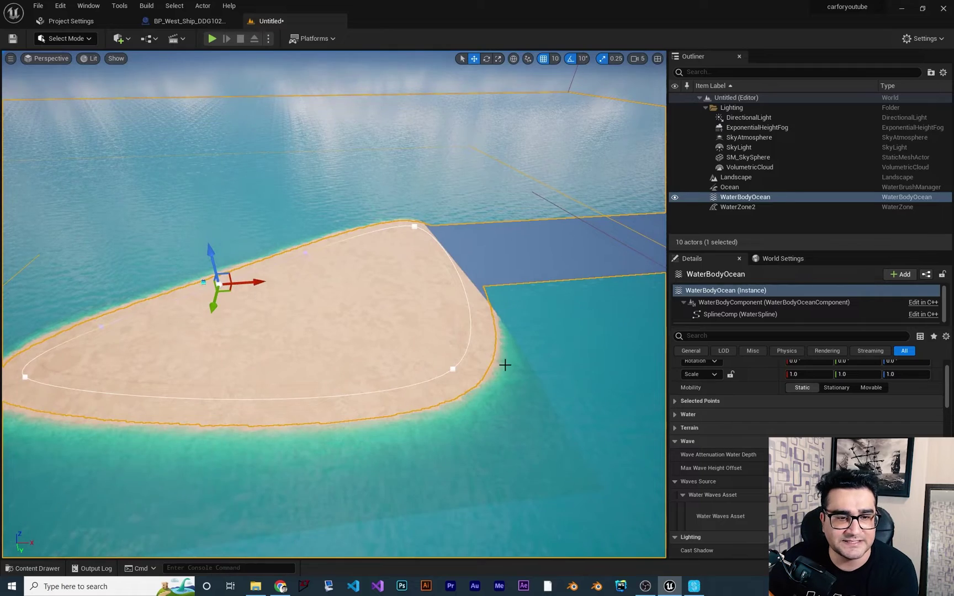
Move WaterBodyOcean's far right spline point back and inward, away from the missing stretch of water
key(s)
right_drag(505, 365, 501, 362)
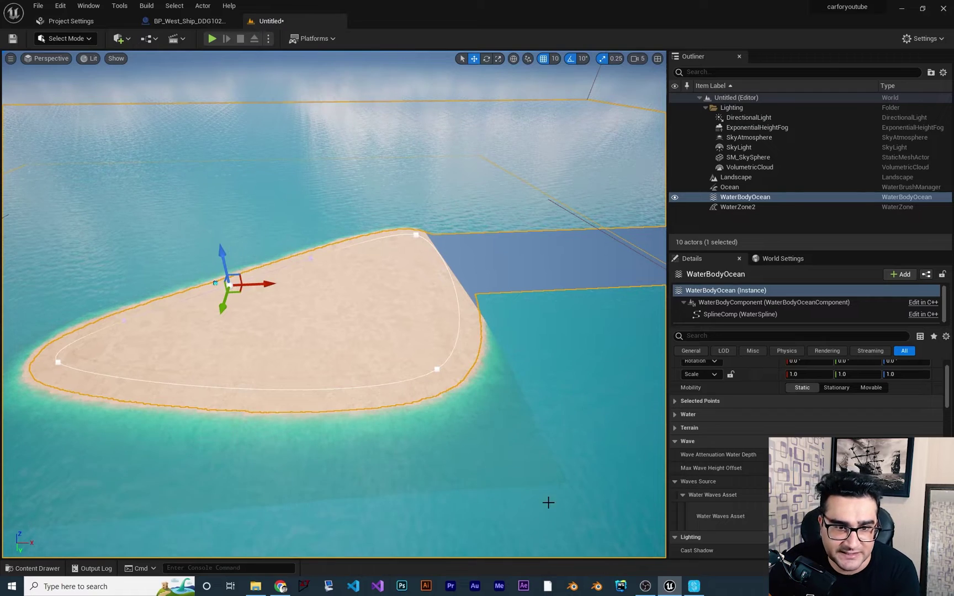
right_drag(257, 494, 243, 493)
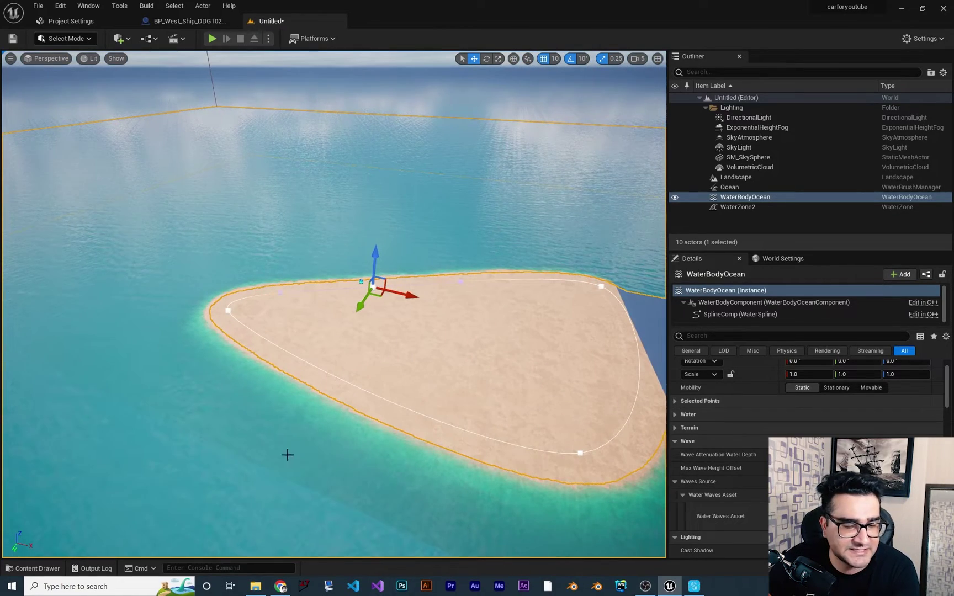
right_drag(224, 420, 298, 387)
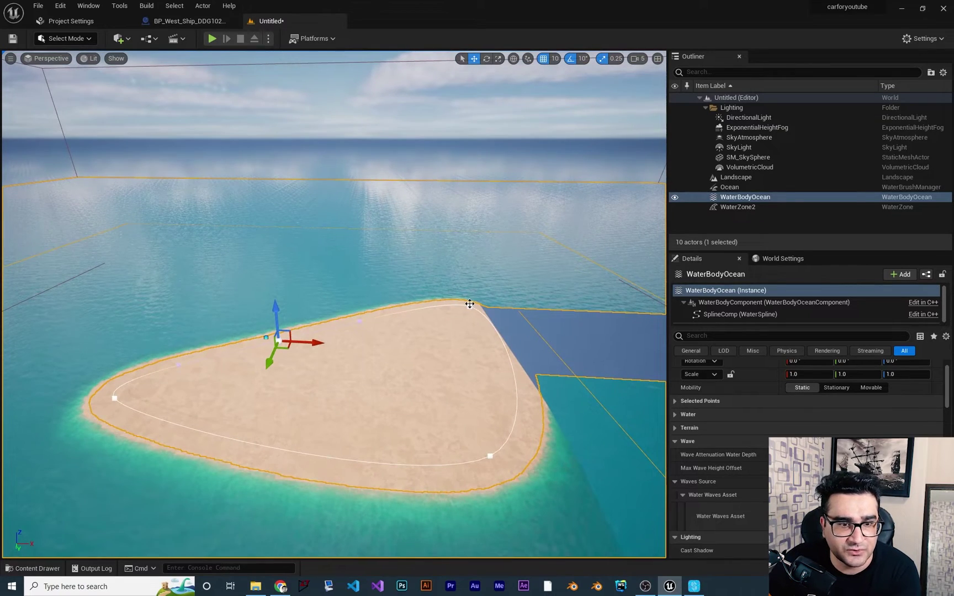
click(470, 306)
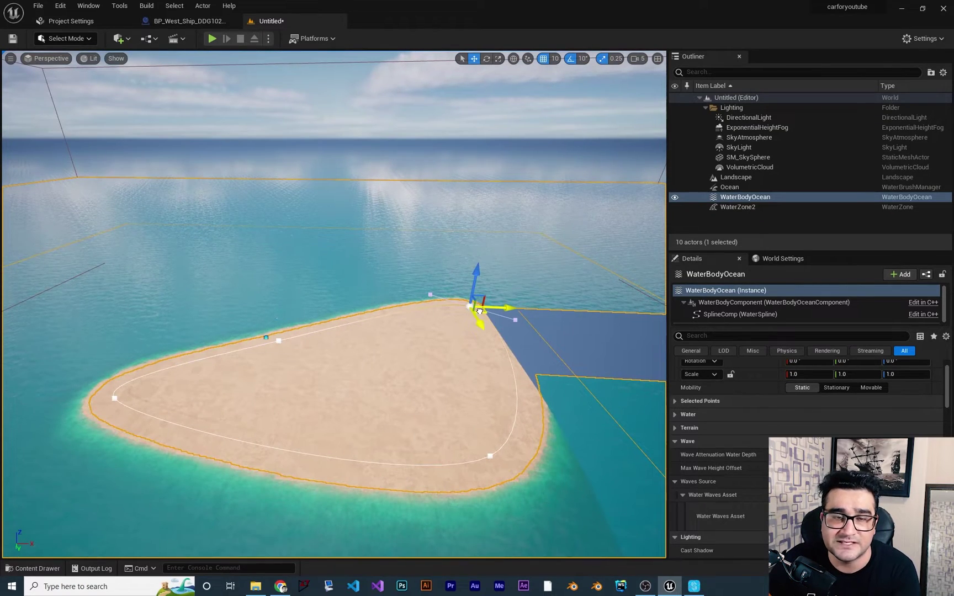
drag(479, 312, 429, 282)
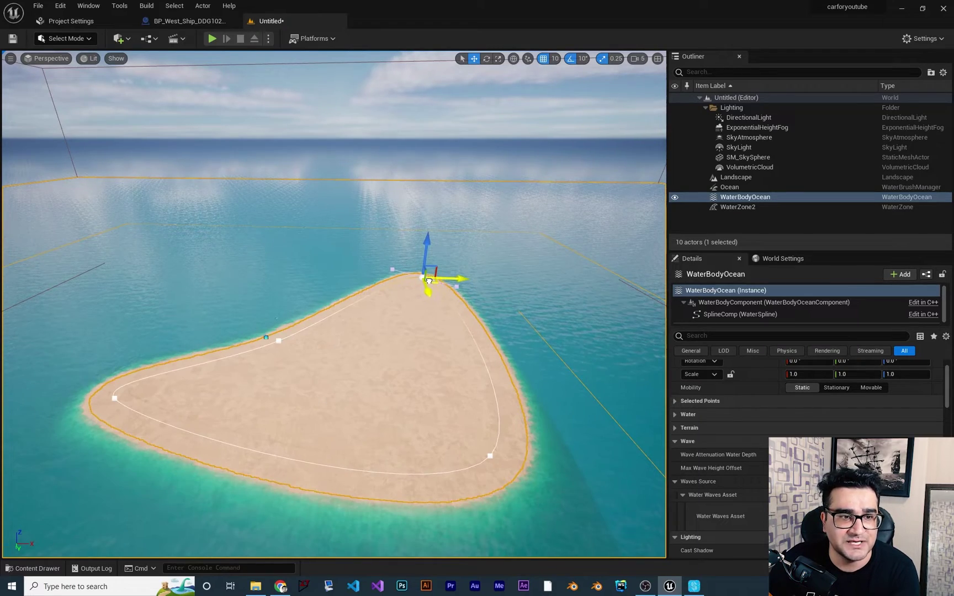
Move the ocean's far middle spline point into the island to form a curved bay along its shore
click(279, 341)
drag(278, 341, 357, 351)
right_drag(370, 350, 334, 348)
key(w)
key(w)
right_drag(452, 352, 464, 338)
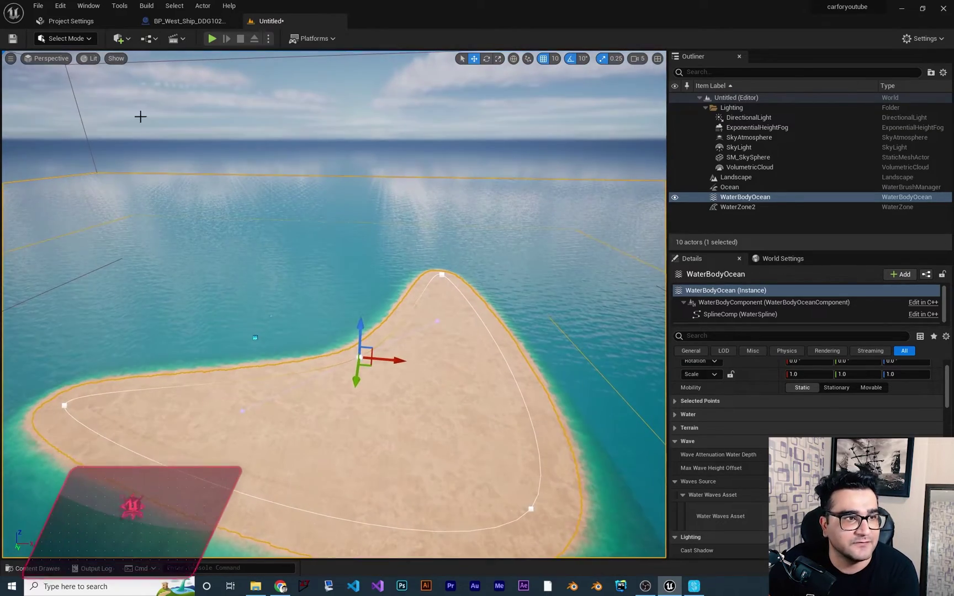
Place a Player Start actor on the sand in the near part of the island
click(129, 39)
text(player)
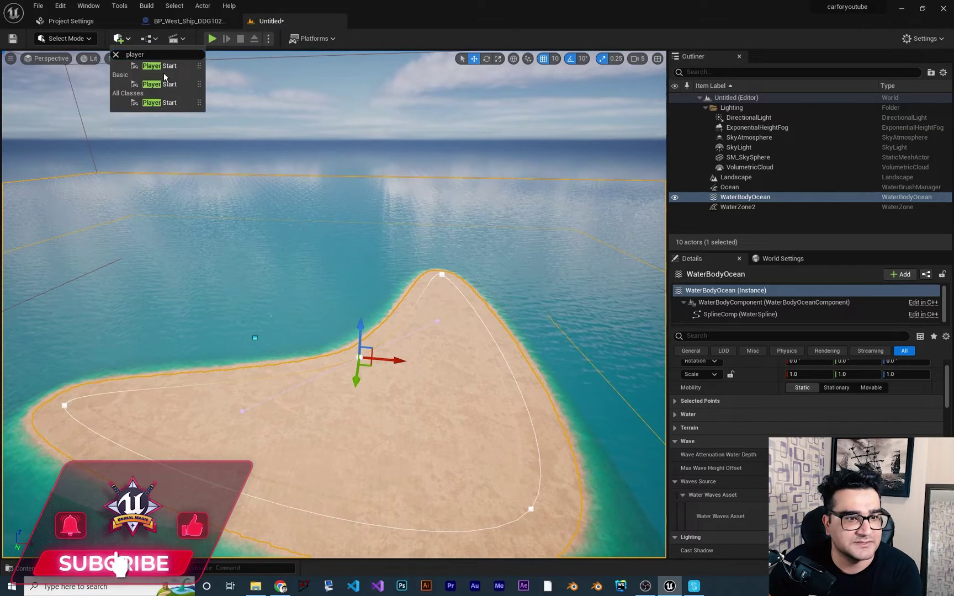
drag(164, 73, 431, 448)
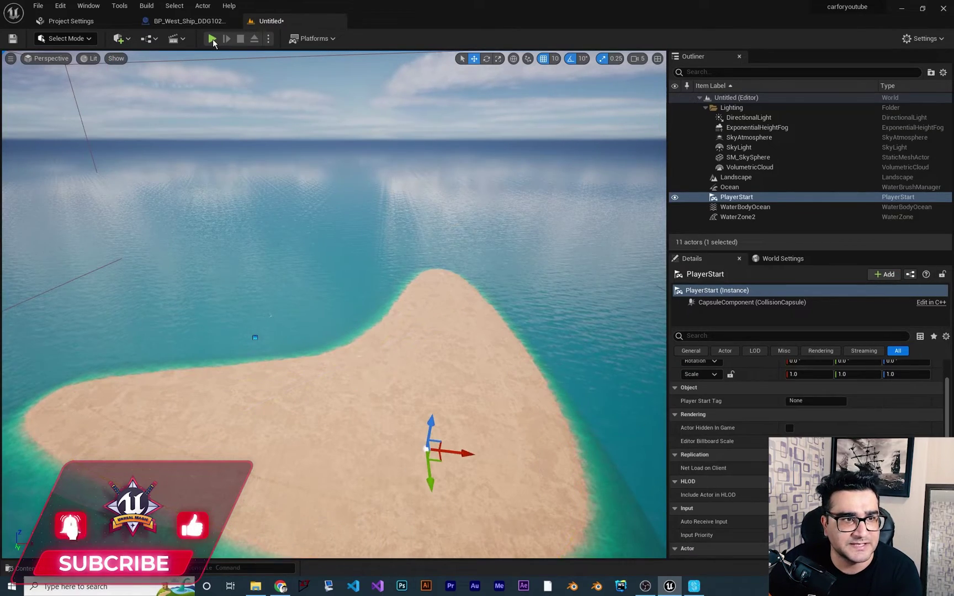
Play the level and drive the car across the island and through the shallow water
click(212, 39)
key(w)
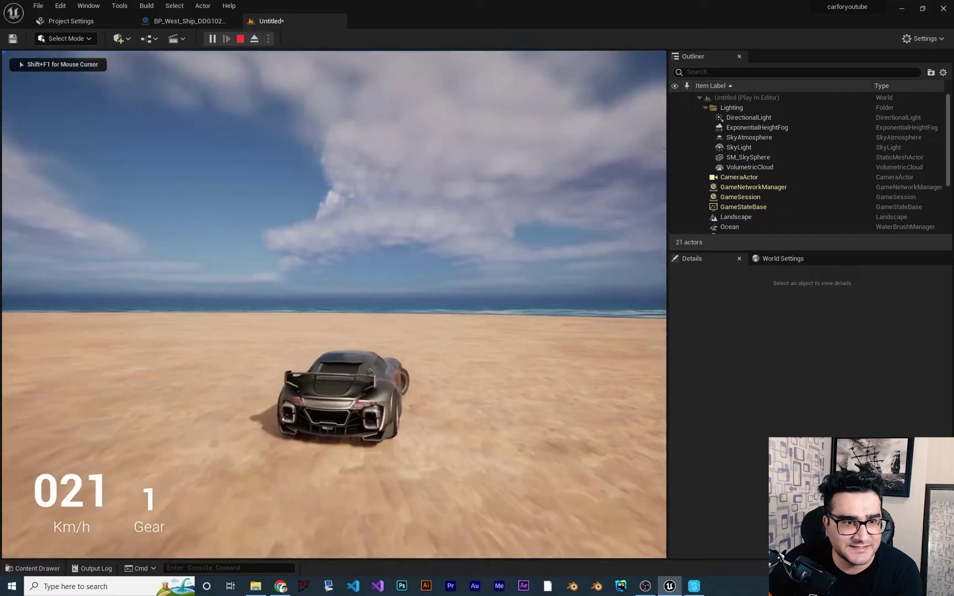
key(w)
key(d)
key(a)
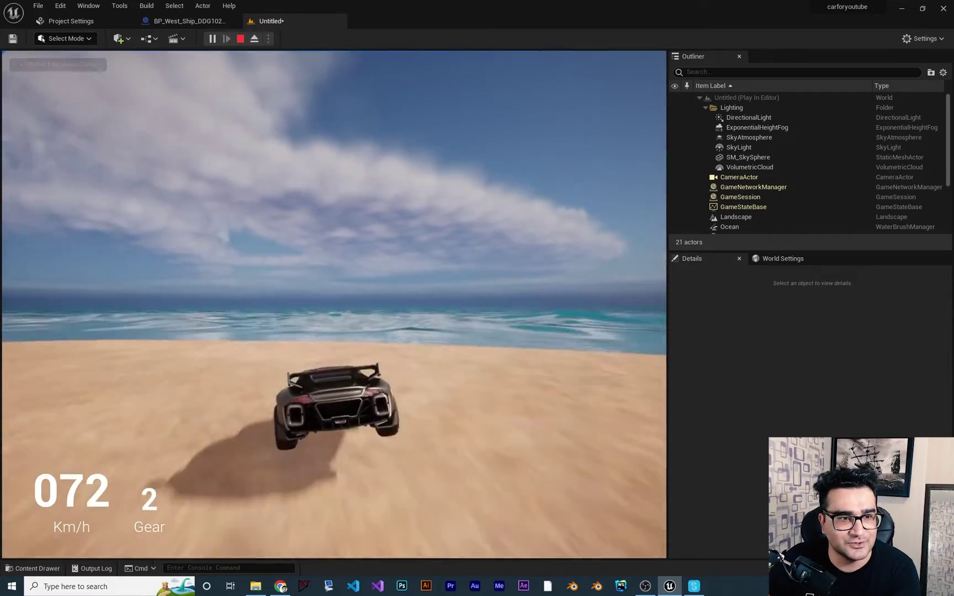
key(w)
key(a)
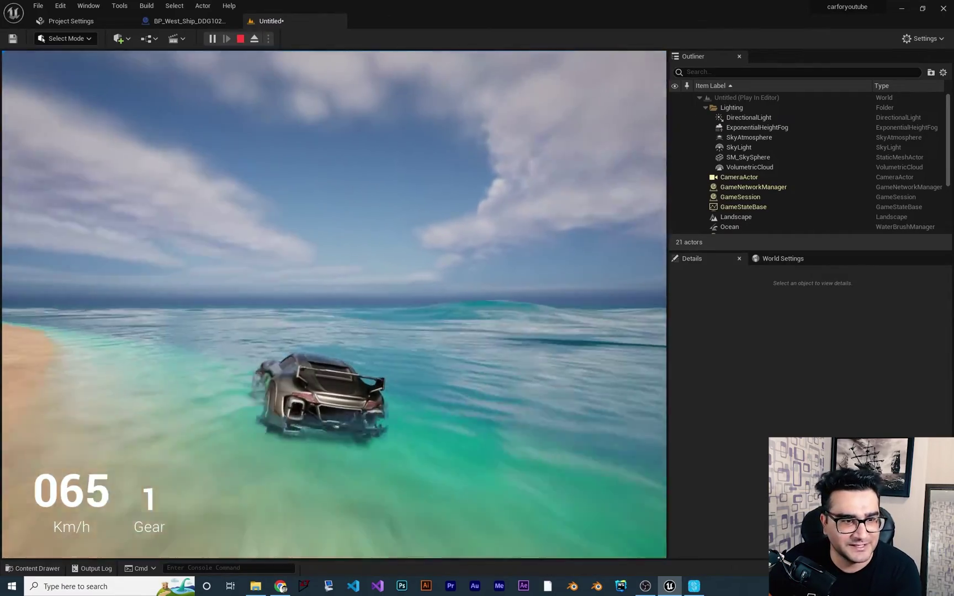
key(w)
key(a)
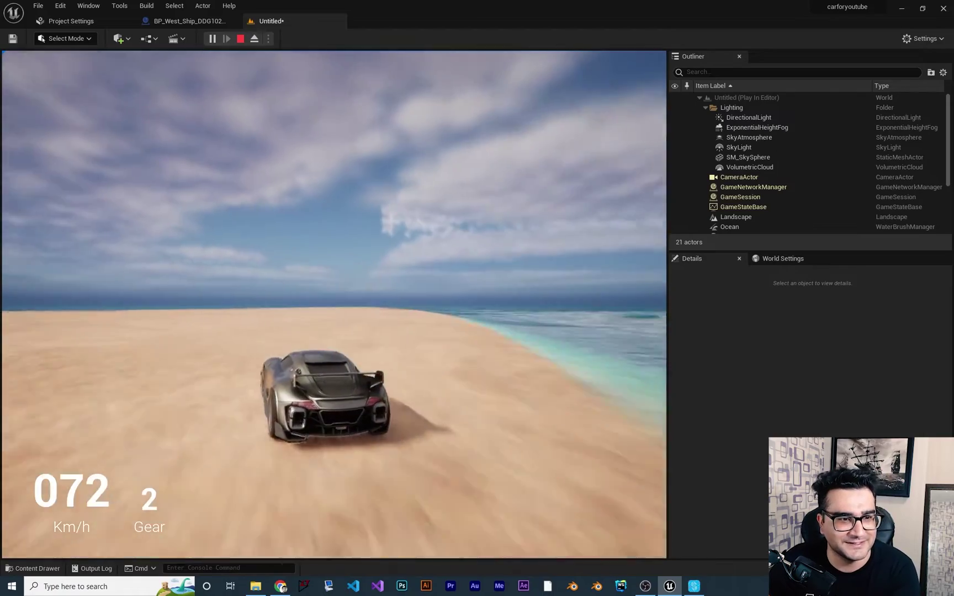
key(w)
key(a)
Select WaterBodyOcean and expand its Terrain properties and Water Heightmap Settings
right_drag(381, 364, 337, 353)
key(s)
key(w)
right_drag(338, 295, 338, 295)
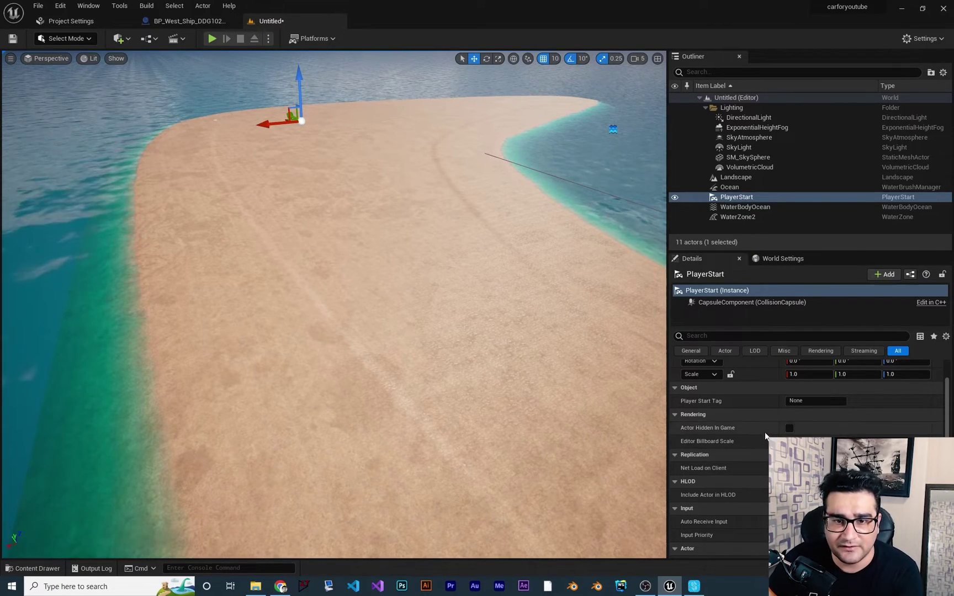
click(749, 208)
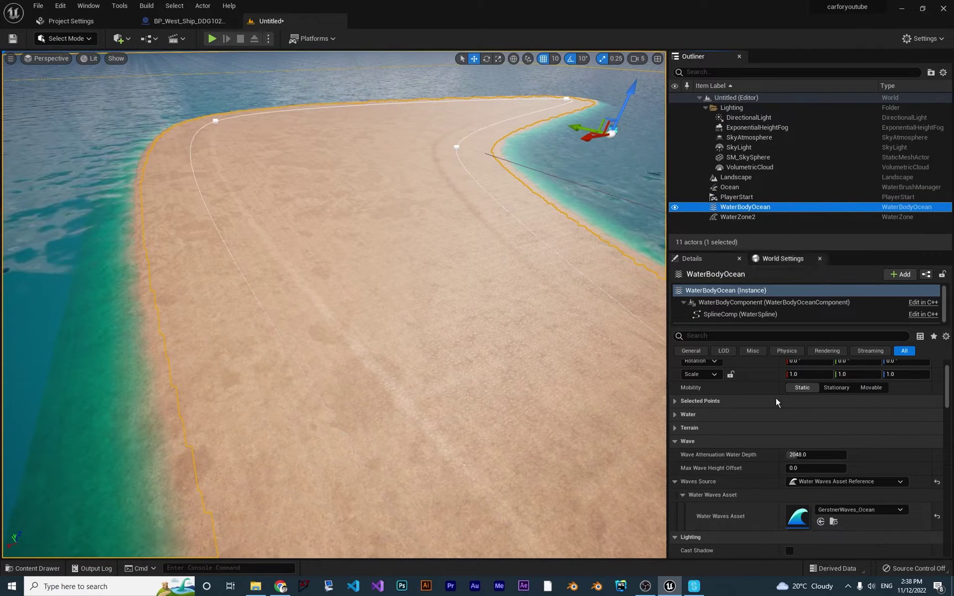
scroll(757, 451, down, 3)
scroll(758, 460, up, 3)
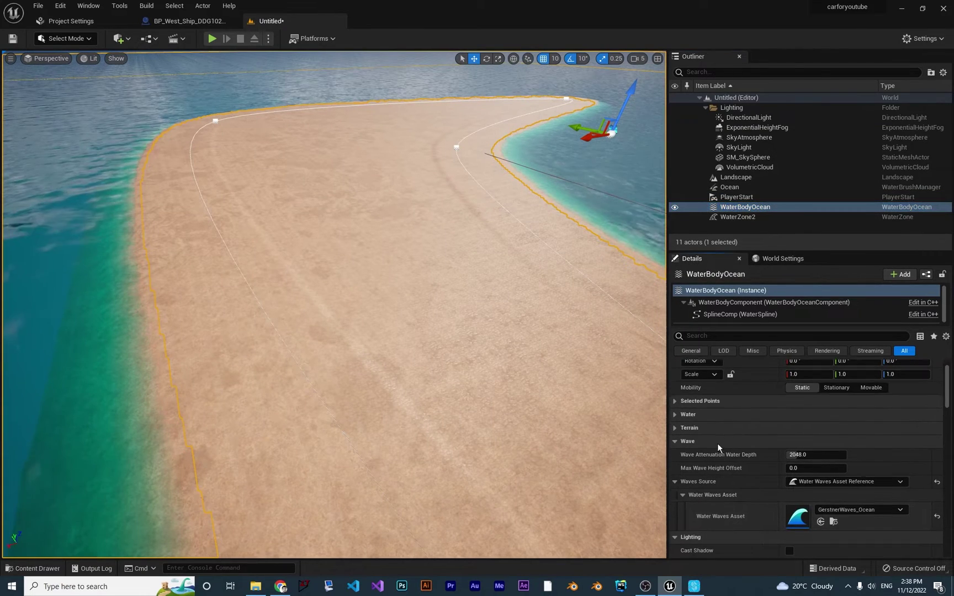
click(675, 428)
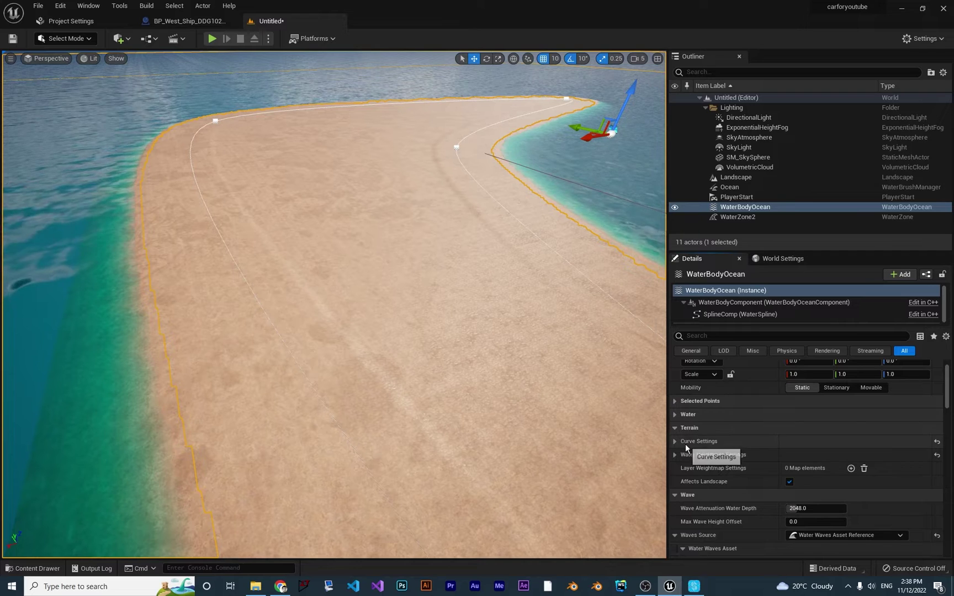
click(675, 455)
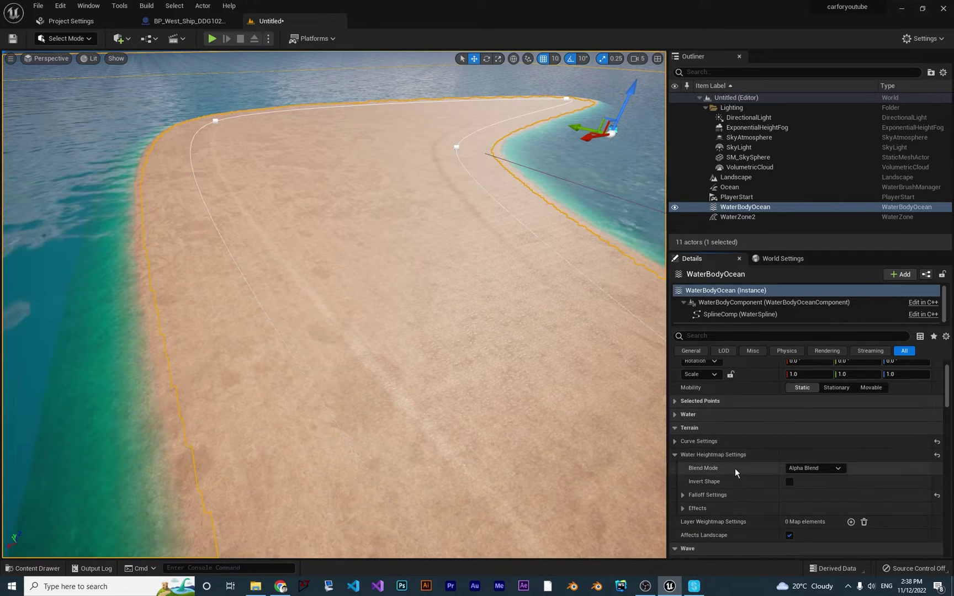
scroll(762, 458, down, 1)
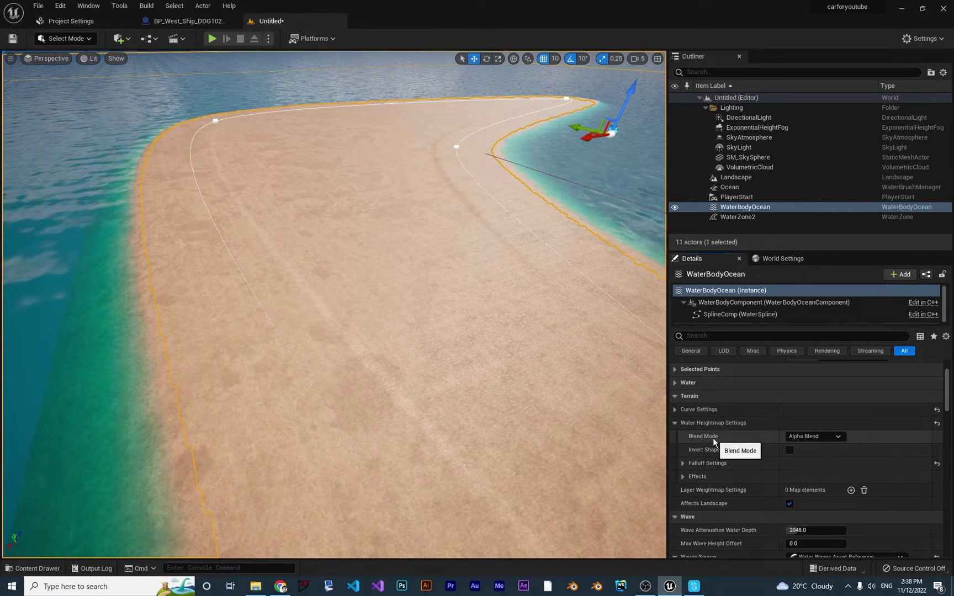
right_drag(485, 325, 501, 305)
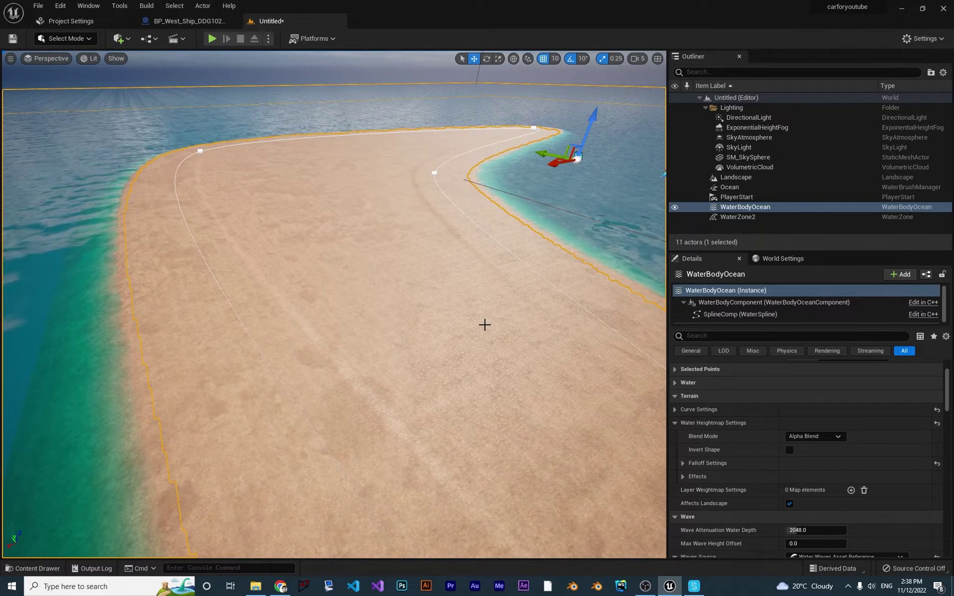
Try the Additive, Min and Max blend modes for the ocean's water heightmap and compare the island's shape
click(810, 437)
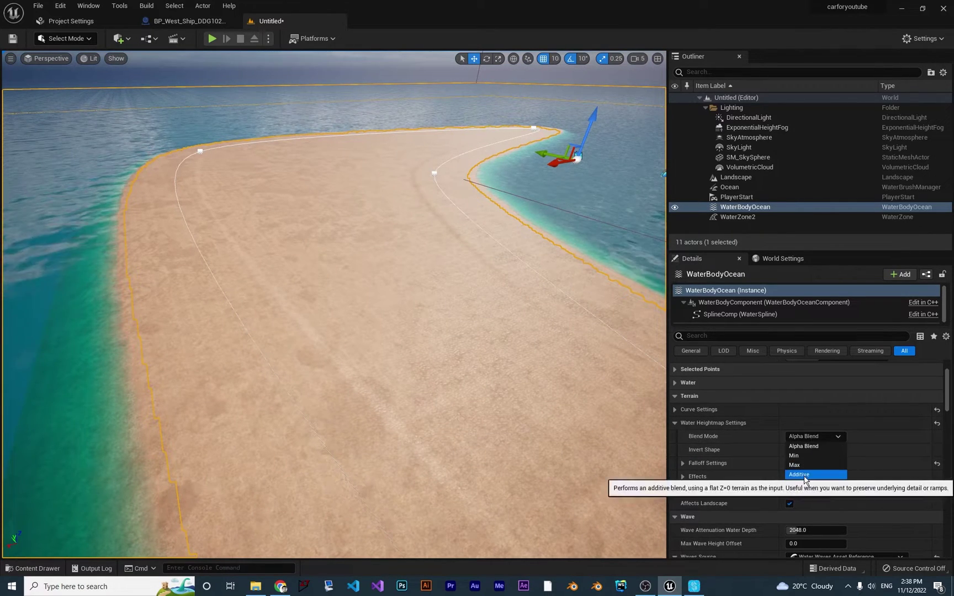
click(812, 491)
right_drag(587, 393, 580, 381)
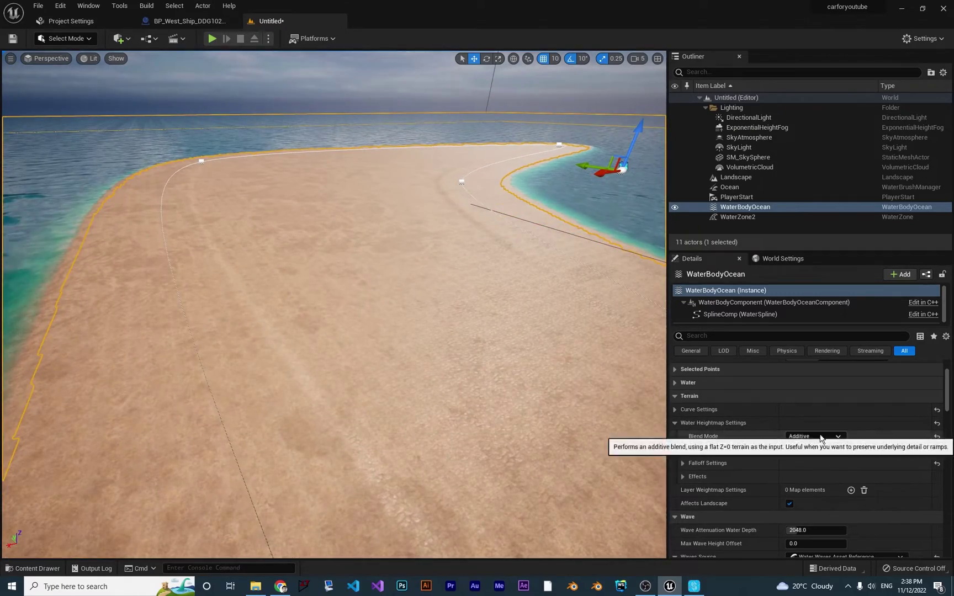
click(811, 436)
click(811, 463)
right_drag(430, 357, 424, 309)
click(814, 436)
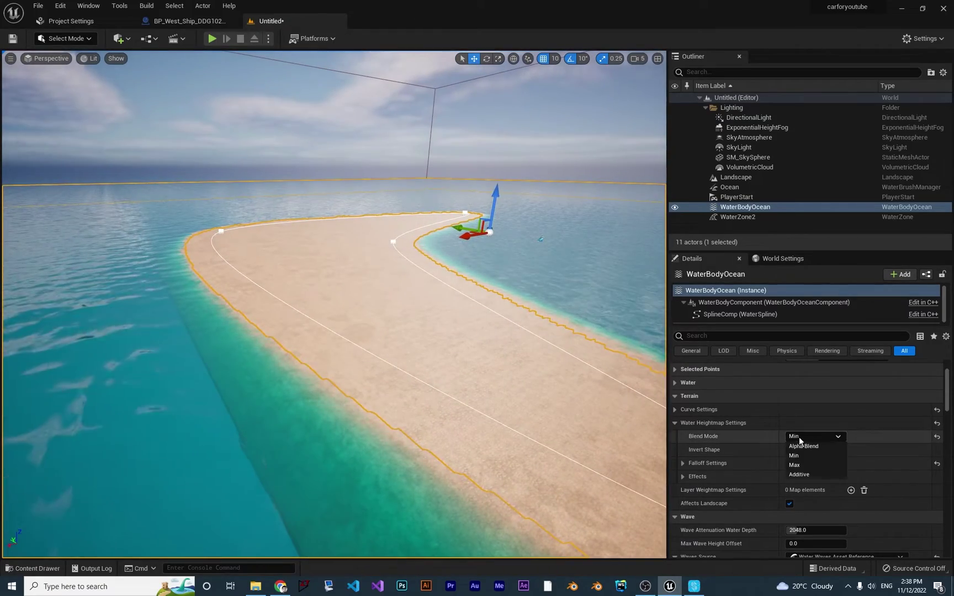
click(808, 468)
right_drag(560, 398, 492, 355)
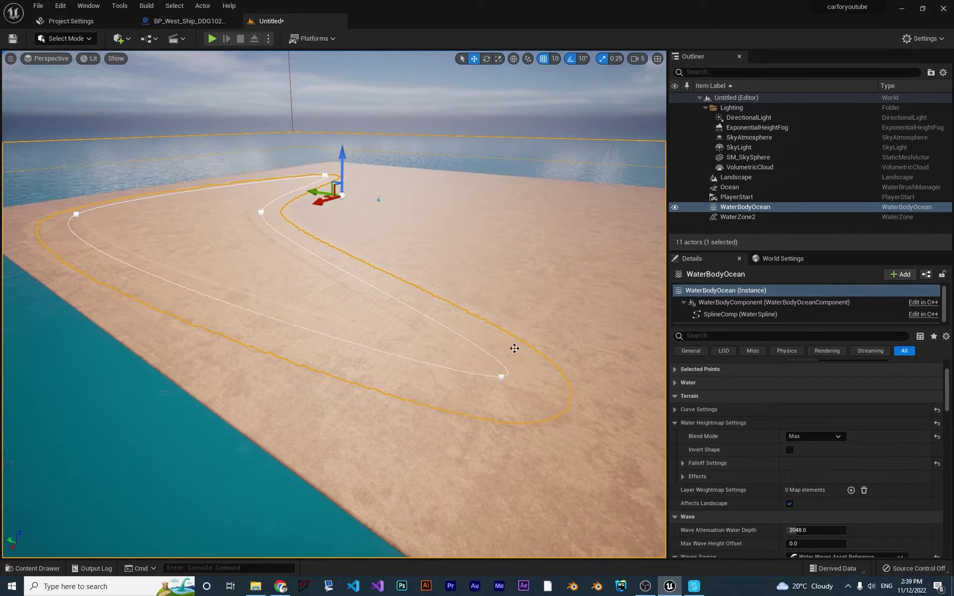
Set the ocean's water heightmap blend mode to Additive and examine the waves beside the island
click(804, 437)
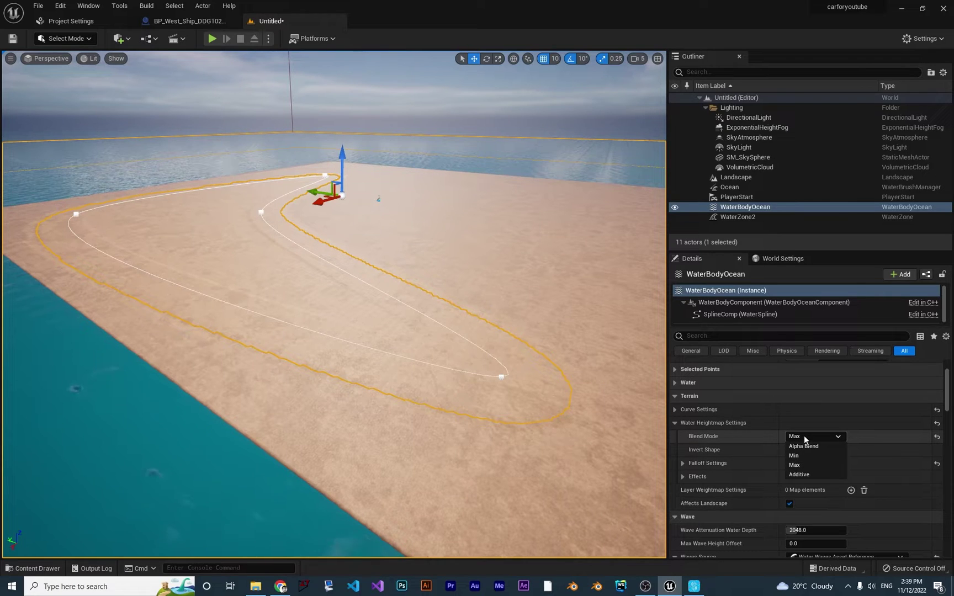
click(806, 474)
mouse_move(401, 347)
right_down()
mouse_move(419, 353)
mouse_move(397, 347)
right_up()
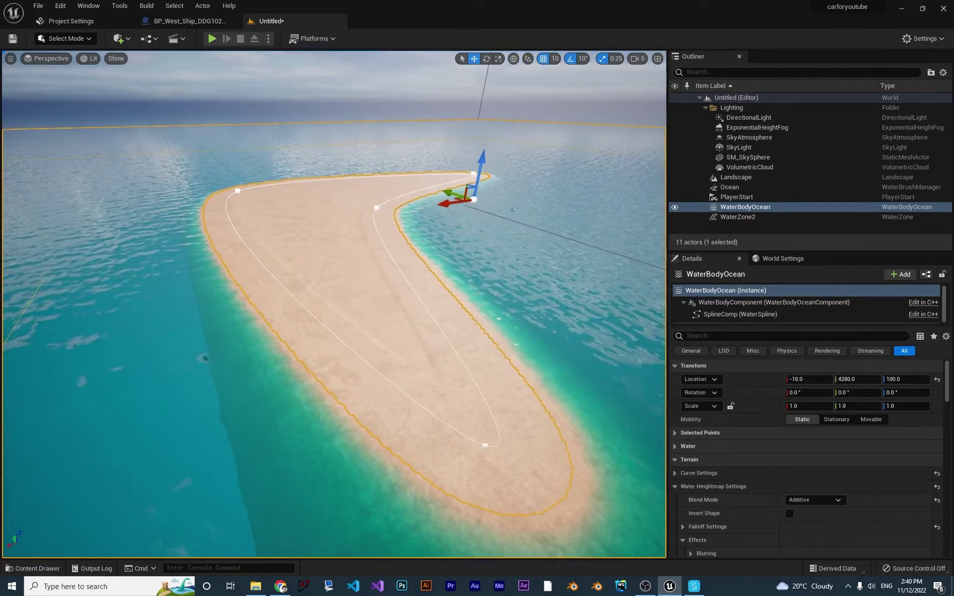
right_drag(353, 309, 275, 270)
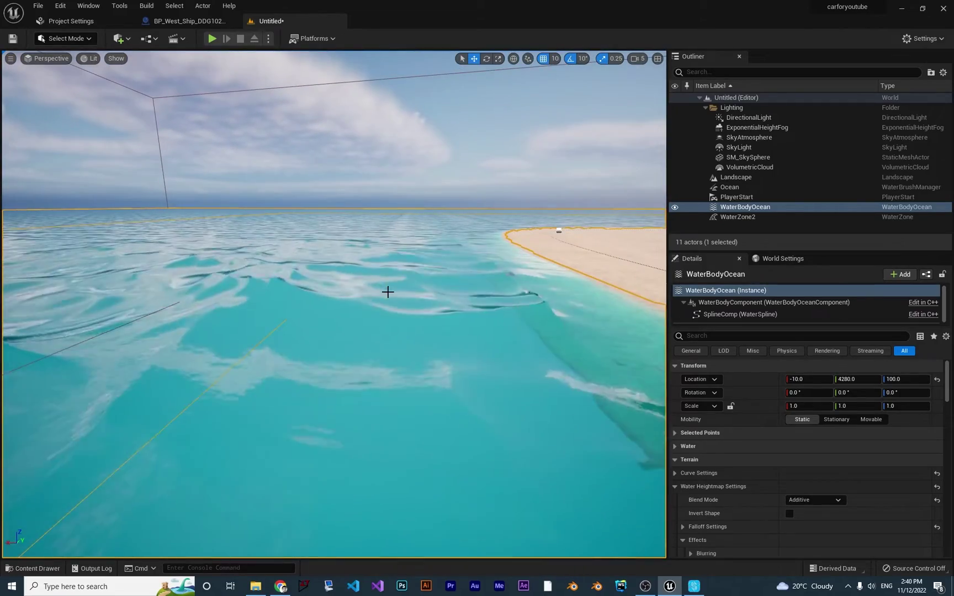
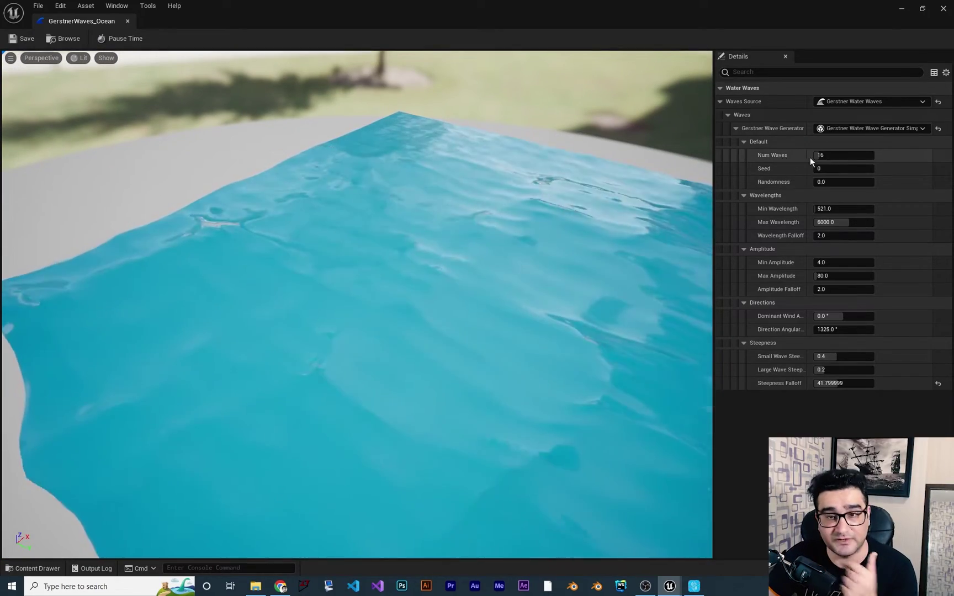
Try a Num Waves value of 2 in the GerstnerWaves_Ocean asset and inspect the wave preview
click(839, 154)
text(2)
key(Return)
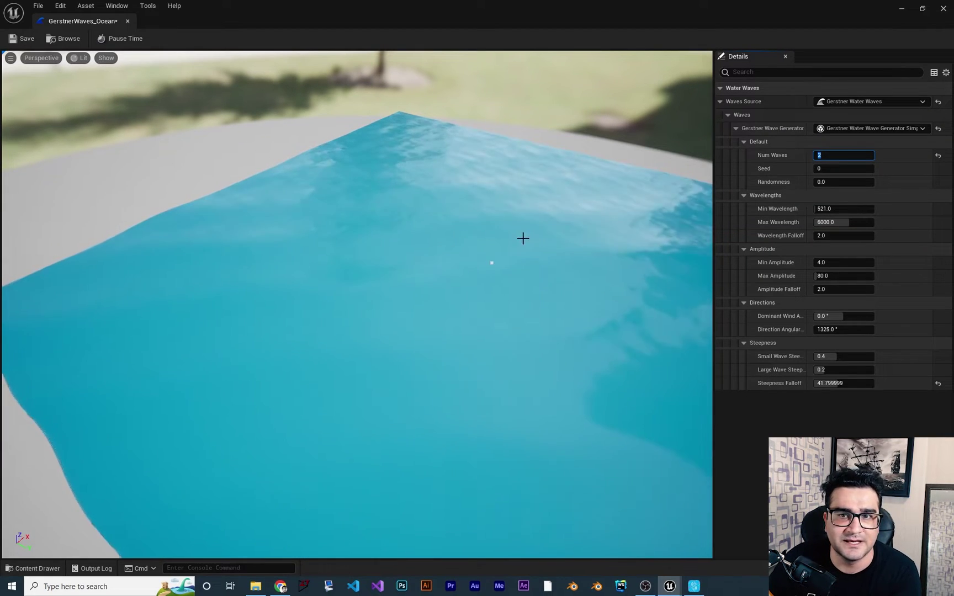
right_drag(523, 238, 538, 253)
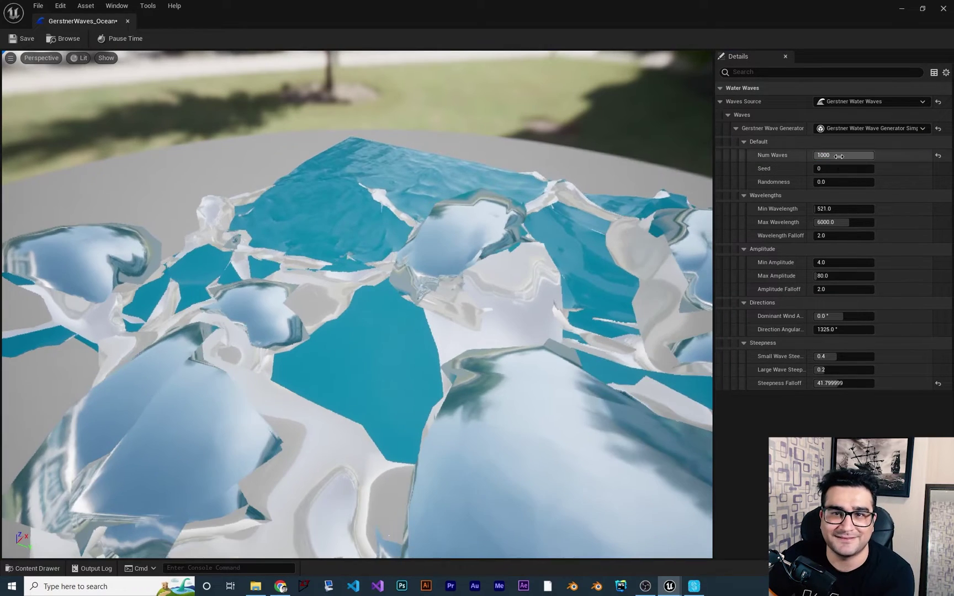
Set Num Waves of the Gerstner wave generator to 10 and inspect the water preview
click(837, 156)
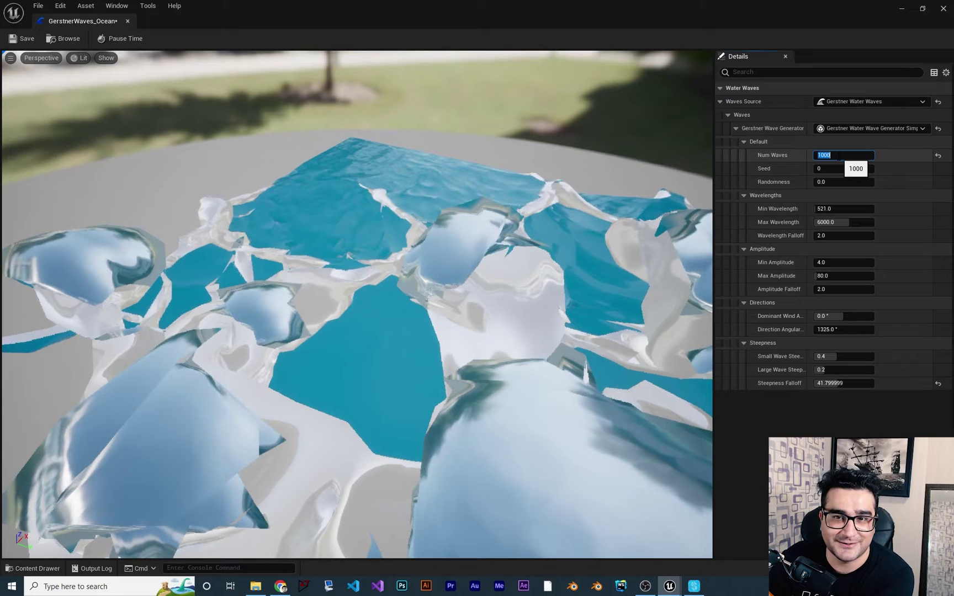
text(2)
key(Return)
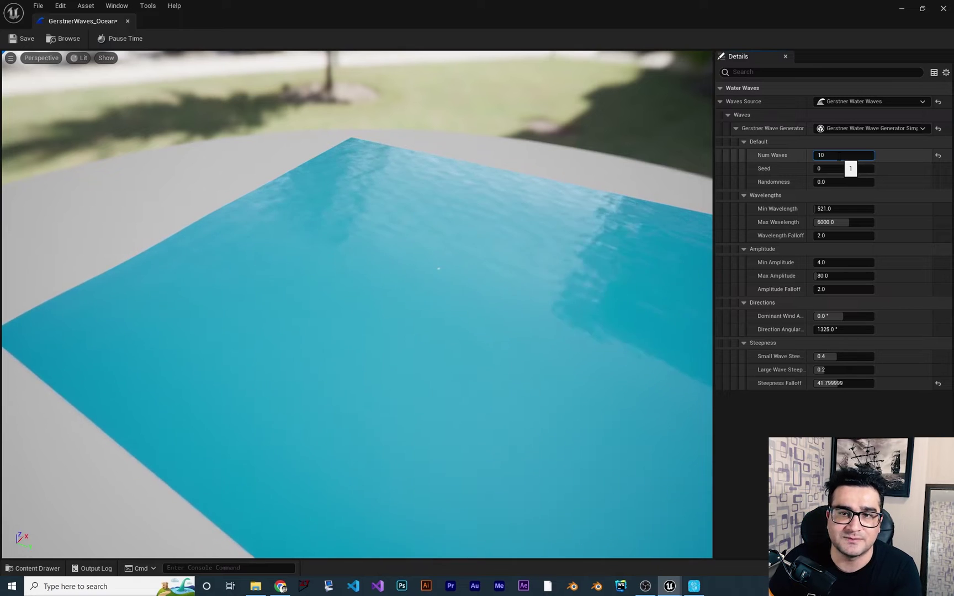
right_drag(409, 326, 479, 299)
right_drag(412, 307, 386, 303)
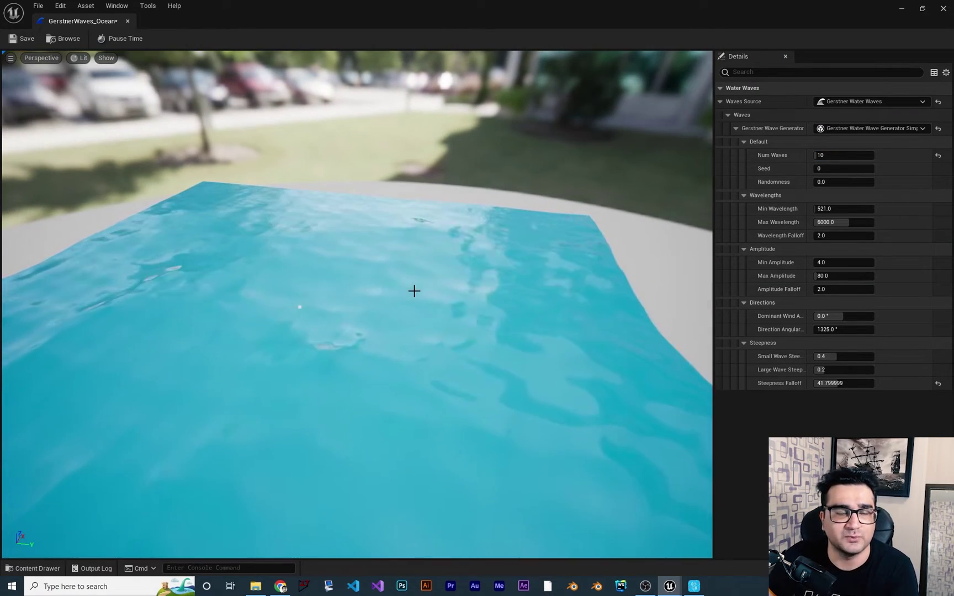
Set the wave generator's Seed to 2 and its Randomness to 0.5
click(822, 169)
text(2)
key(Return)
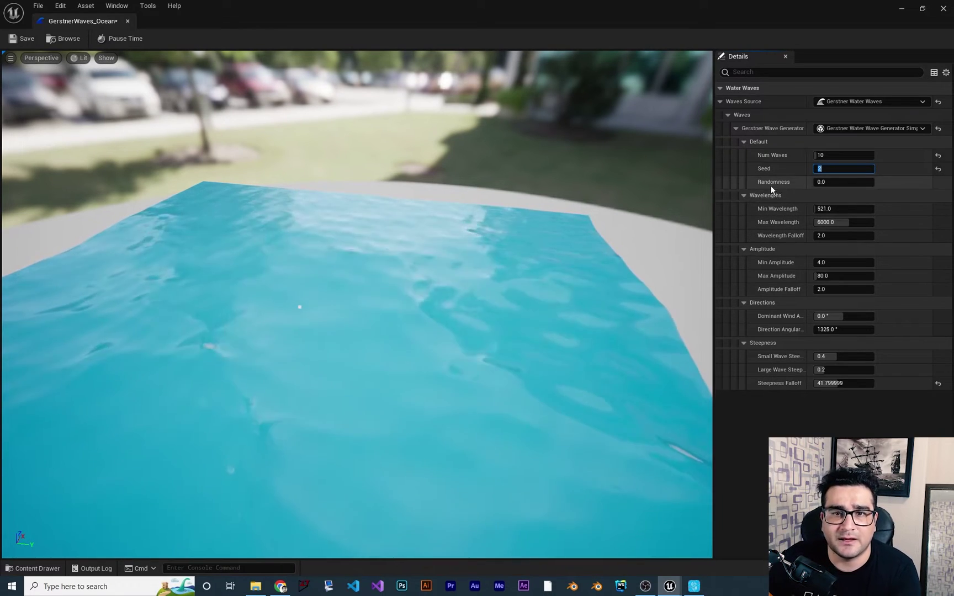
click(822, 182)
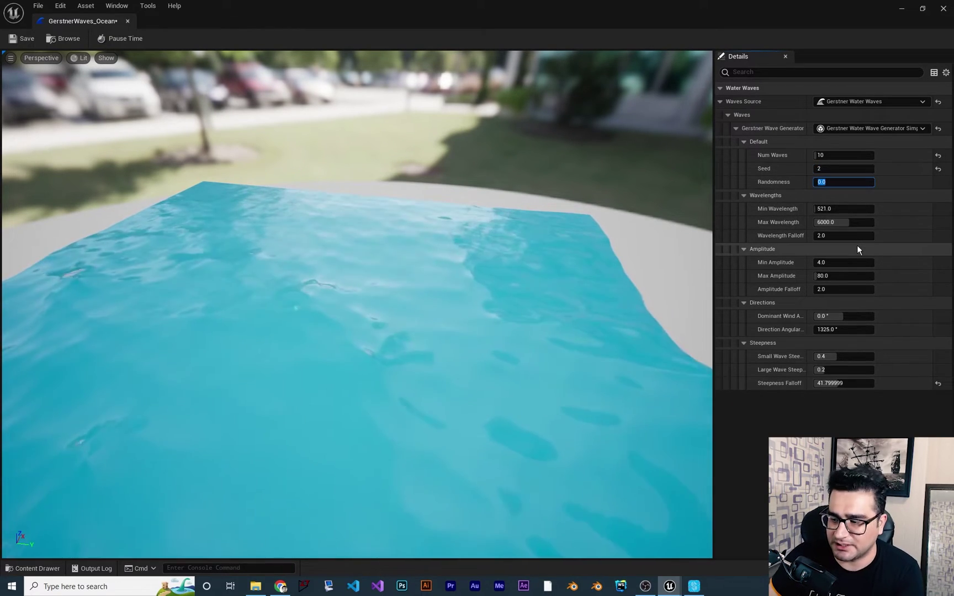
text(0.5)
key(Return)
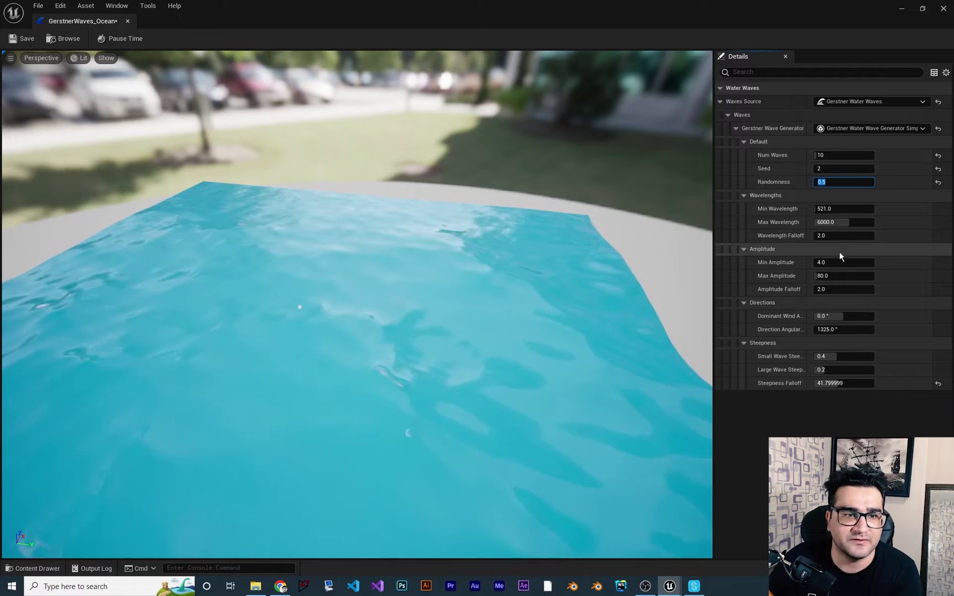
Raise the wave generator's Min Wavelength to about 6681 and Max Wavelength to 8800, inspecting the water preview
right_drag(552, 276, 519, 276)
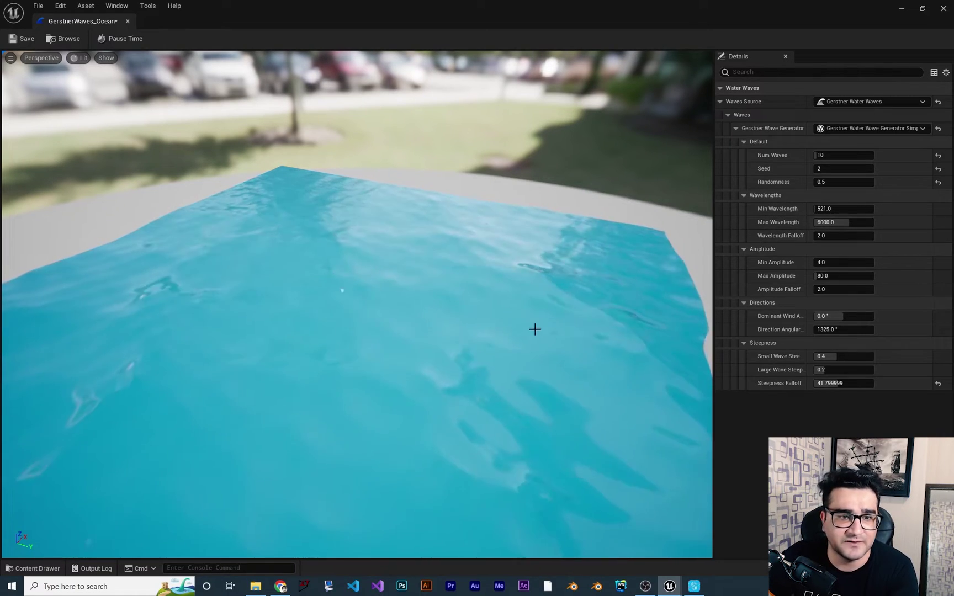
right_drag(534, 328, 555, 338)
drag(569, 325, 508, 311)
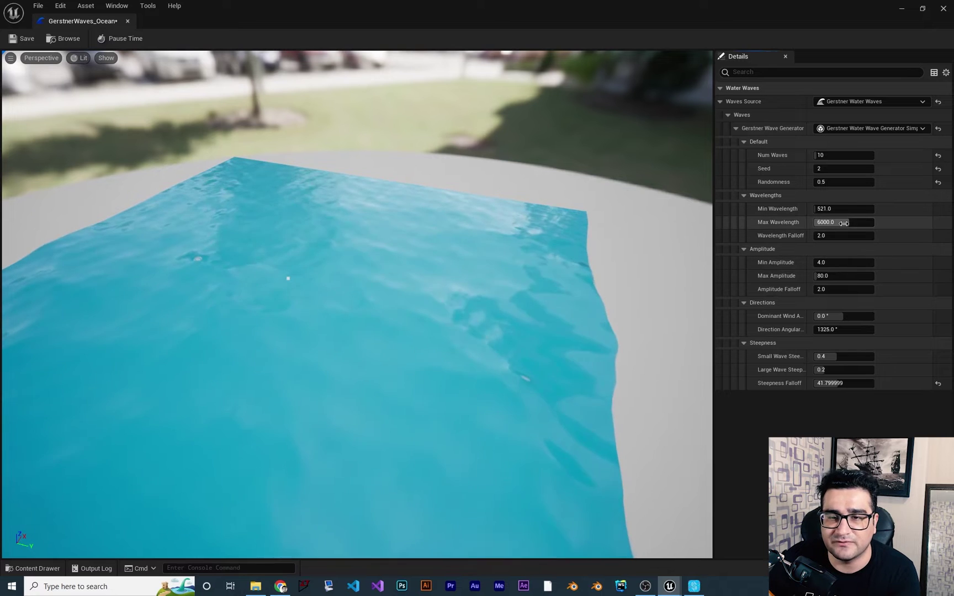
drag(822, 210, 853, 210)
right_drag(585, 276, 500, 263)
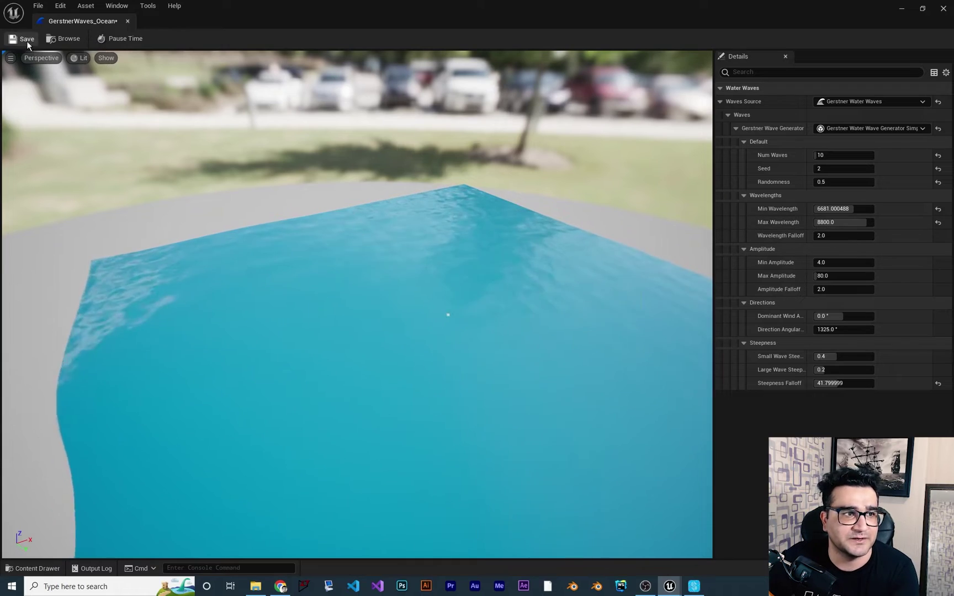
Dock the saved GerstnerWaves_Ocean editor into the main window and examine the longer waves in the level
drag(62, 23, 390, 22)
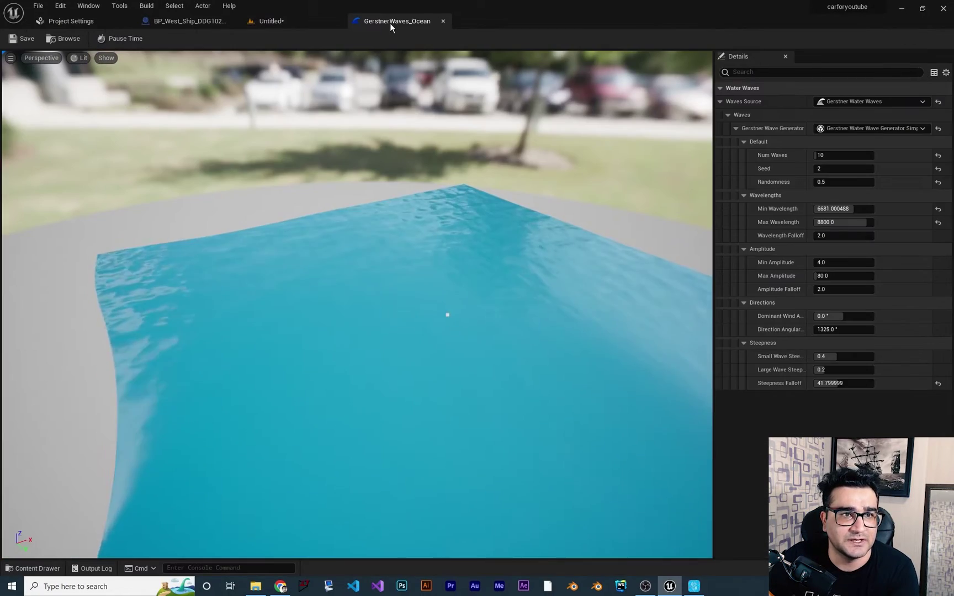
click(271, 22)
right_drag(558, 231, 558, 279)
right_drag(371, 309, 371, 308)
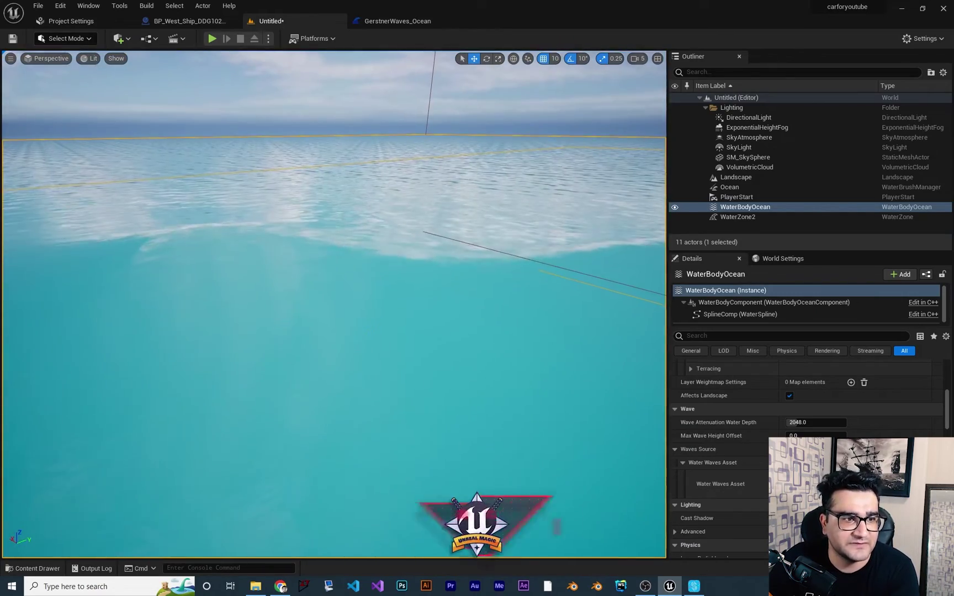
Set the wave generator's Wavelength Falloff to 90, save the asset, and examine the waves in the level
click(404, 21)
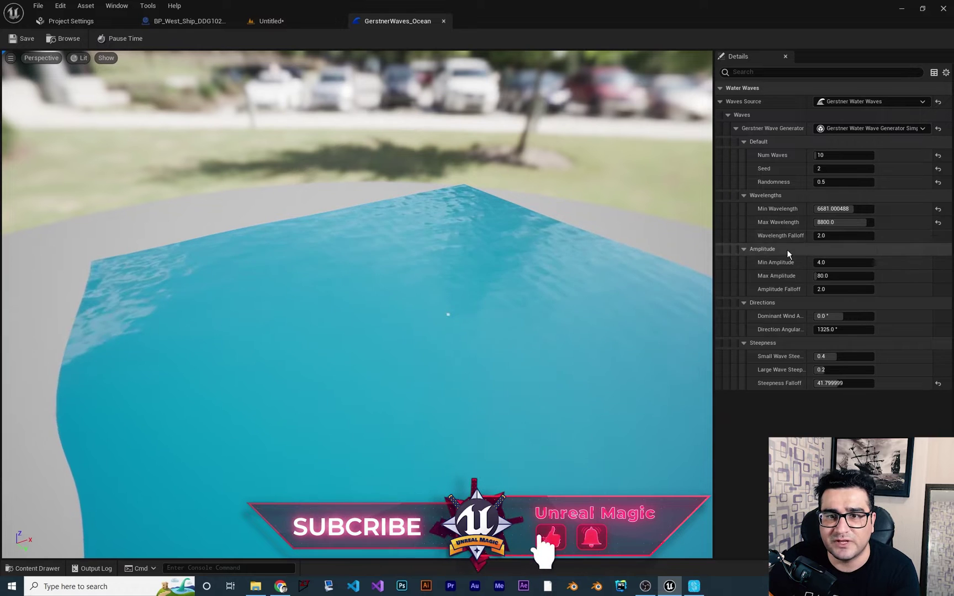
drag(827, 237, 866, 236)
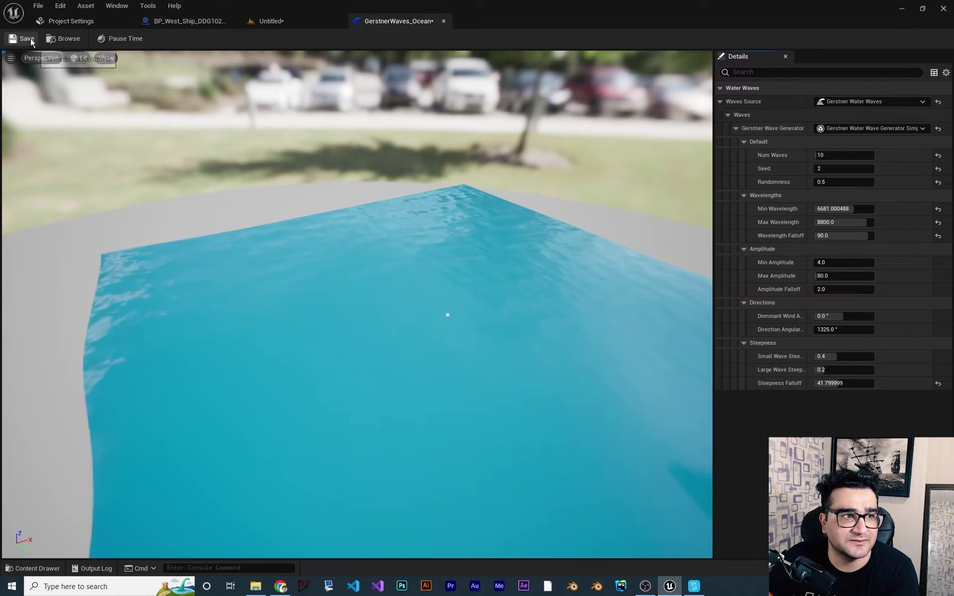
click(269, 21)
right_drag(418, 229, 448, 186)
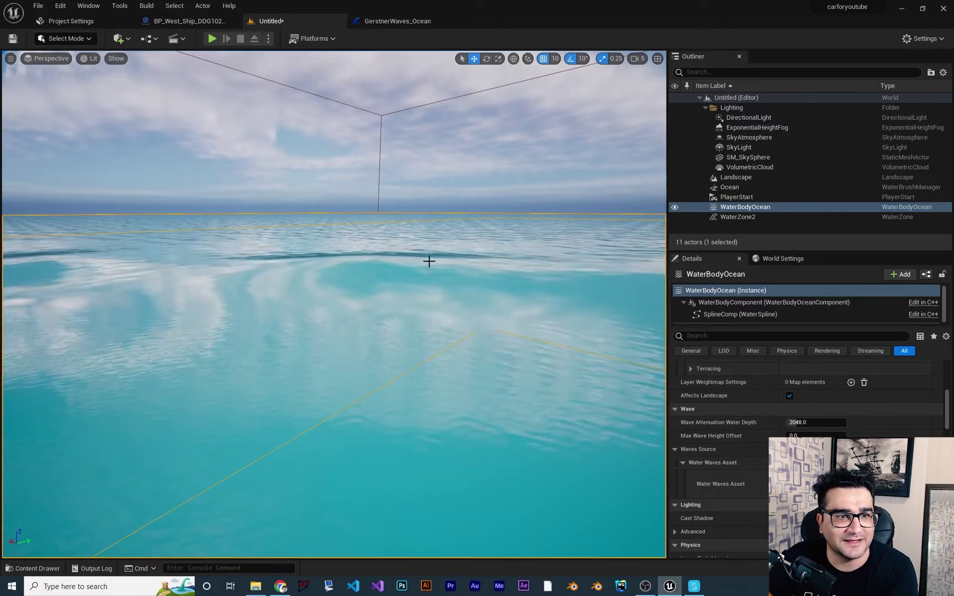
Set the waves' Max Amplitude to 320 and Min Amplitude to about 180, save the asset, and inspect the ocean in the level
click(398, 21)
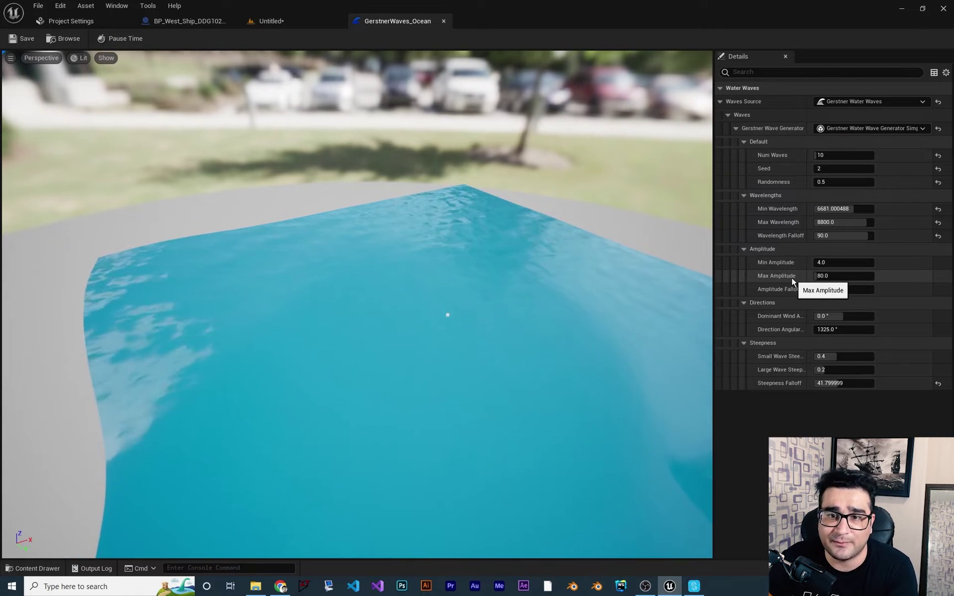
drag(825, 278, 839, 263)
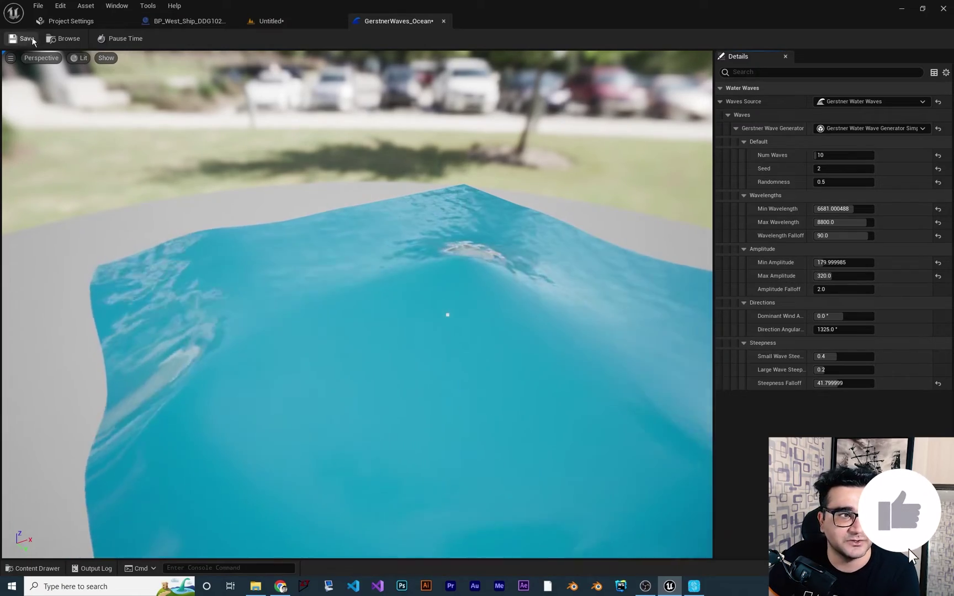
click(291, 27)
right_drag(337, 248, 83, 233)
right_drag(347, 290, 331, 281)
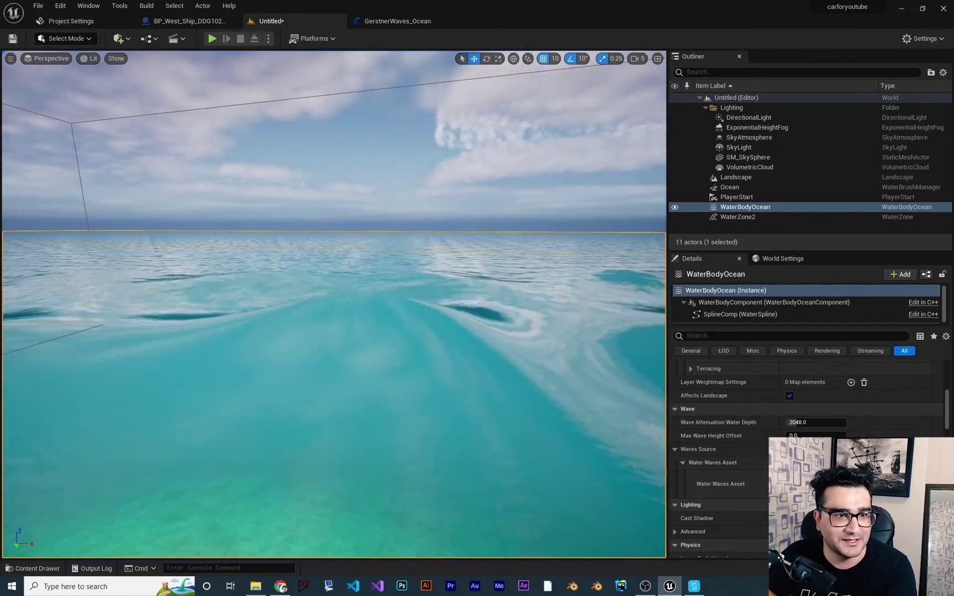
Set the Dominant Wind Angle to about 54.7°, save the wave asset, and examine the waves around the island
click(413, 22)
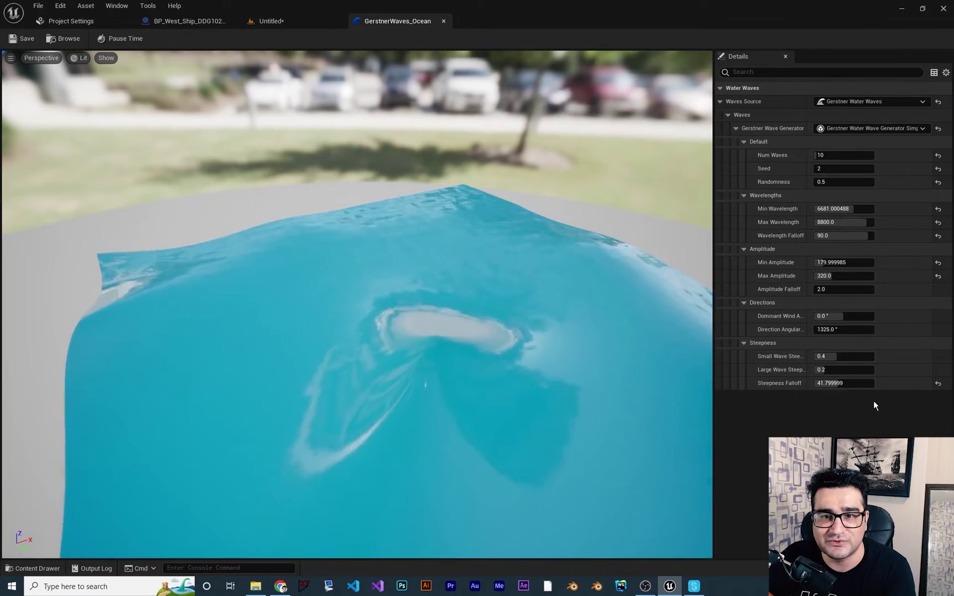
drag(715, 281, 649, 282)
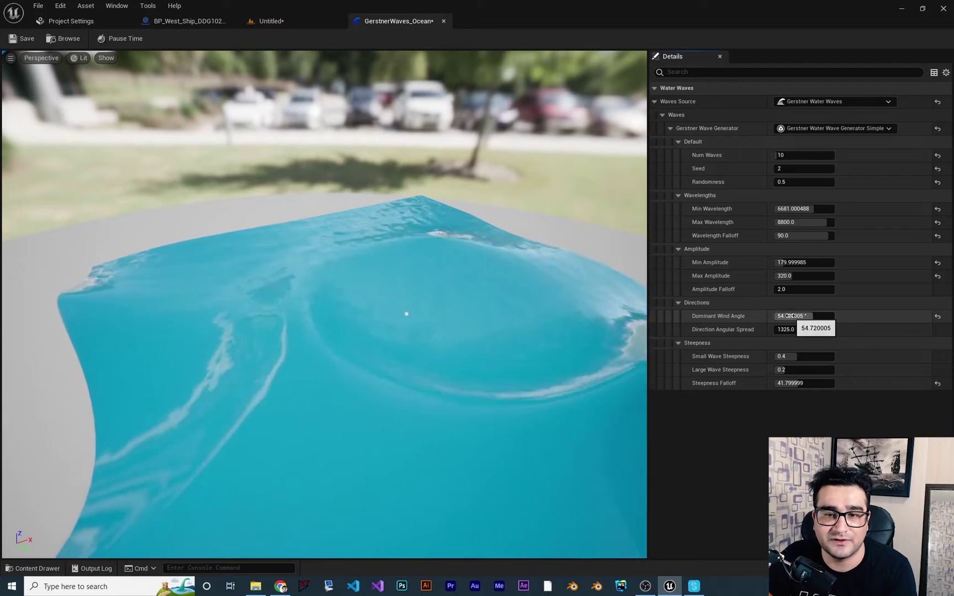
click(271, 21)
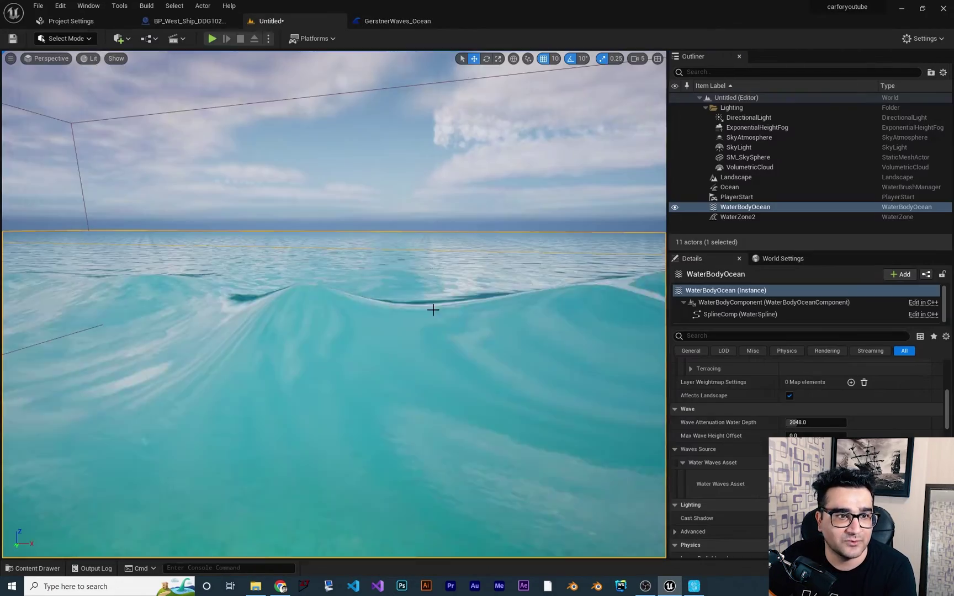
mouse_move(432, 309)
right_down()
mouse_move(483, 310)
mouse_move(515, 285)
mouse_move(472, 287)
mouse_move(569, 283)
mouse_move(526, 277)
mouse_move(417, 311)
mouse_move(453, 310)
mouse_move(420, 307)
right_up()
key(w)
right_drag(513, 296, 460, 172)
Close the GerstnerWaves_Ocean asset and open Water_Material_Ocean from WaterBodyOcean's Water Material setting
click(400, 24)
click(444, 22)
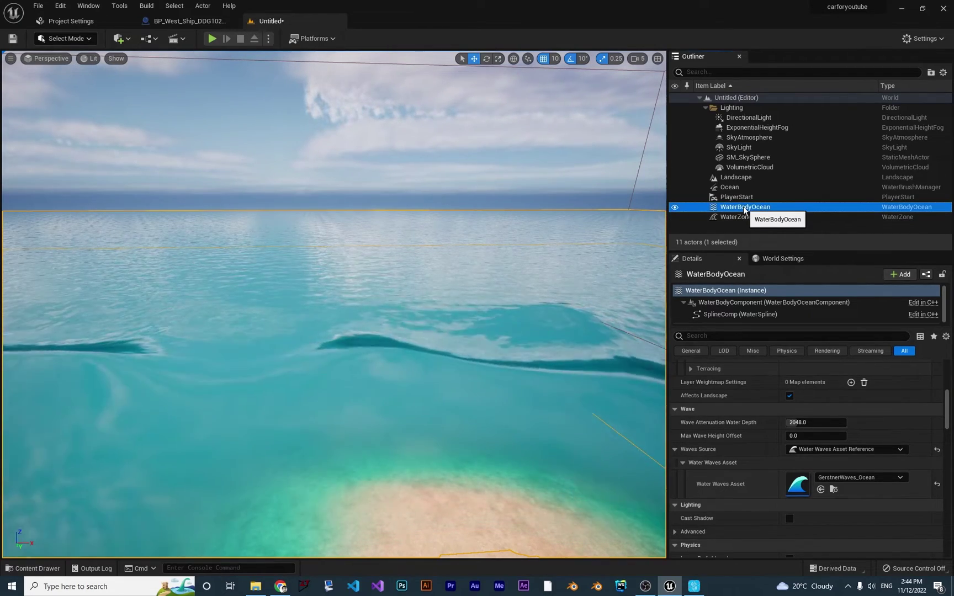
click(829, 350)
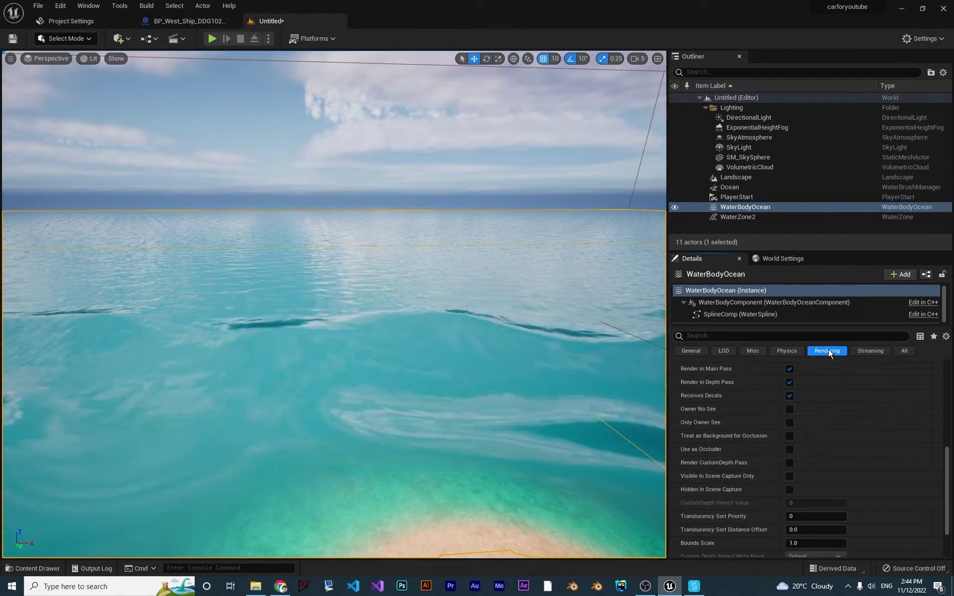
scroll(867, 442, up, 10)
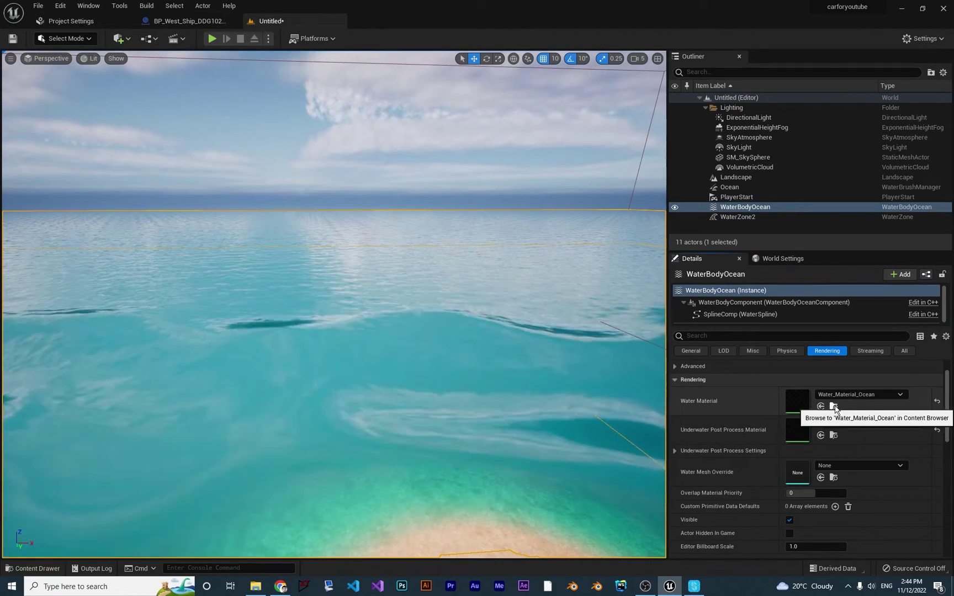
click(834, 407)
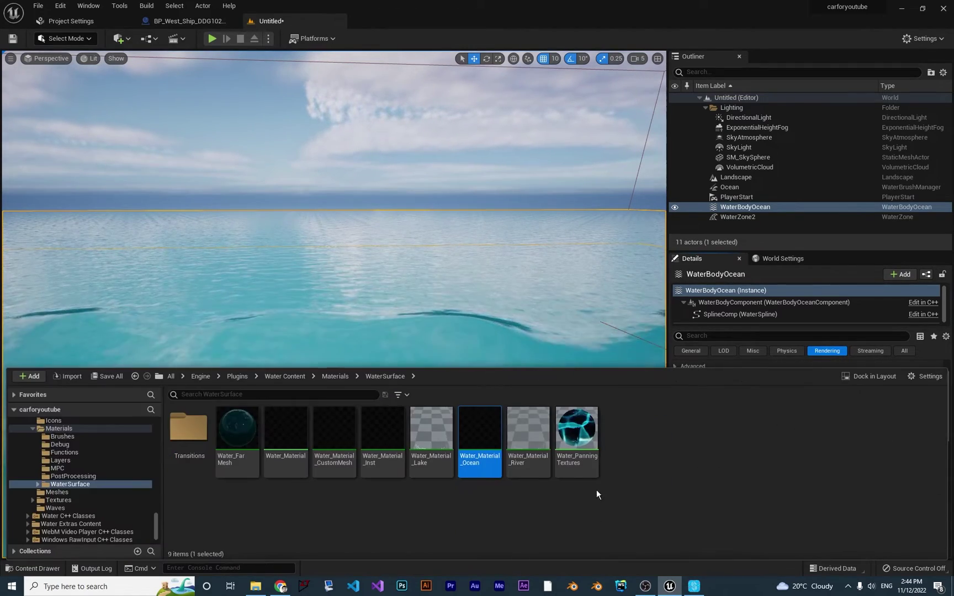
double_click(477, 437)
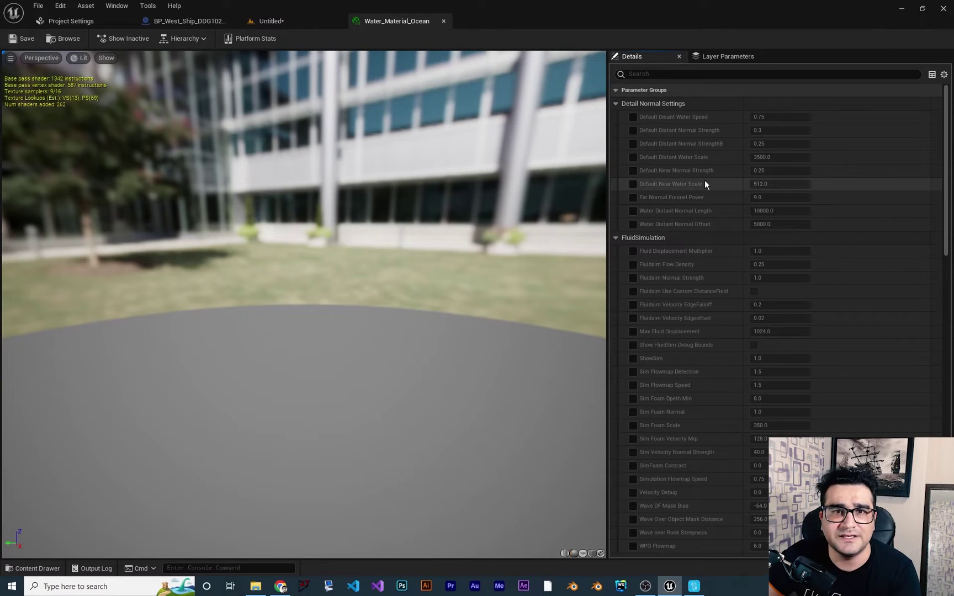
Examine the detail normal, fluid simulation and foam parameters of Water_Material_Ocean, down to its global switches
scroll(706, 188, down, 15)
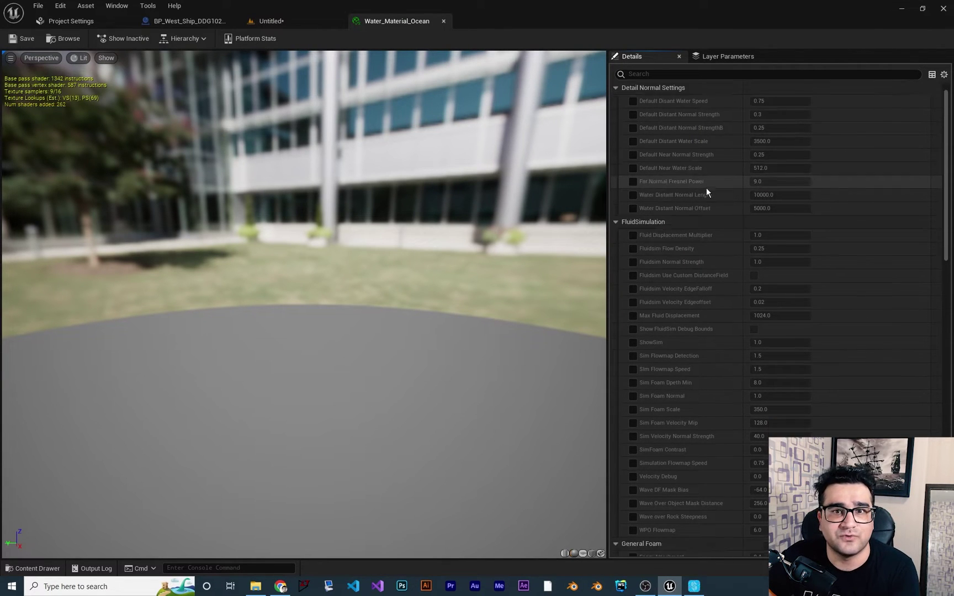
scroll(696, 207, up, 15)
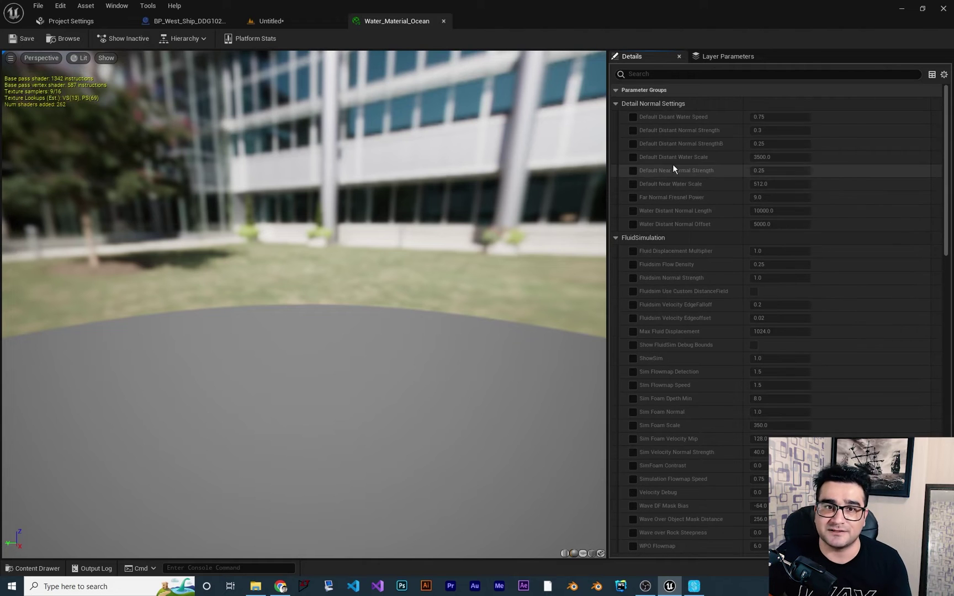
click(632, 117)
click(633, 130)
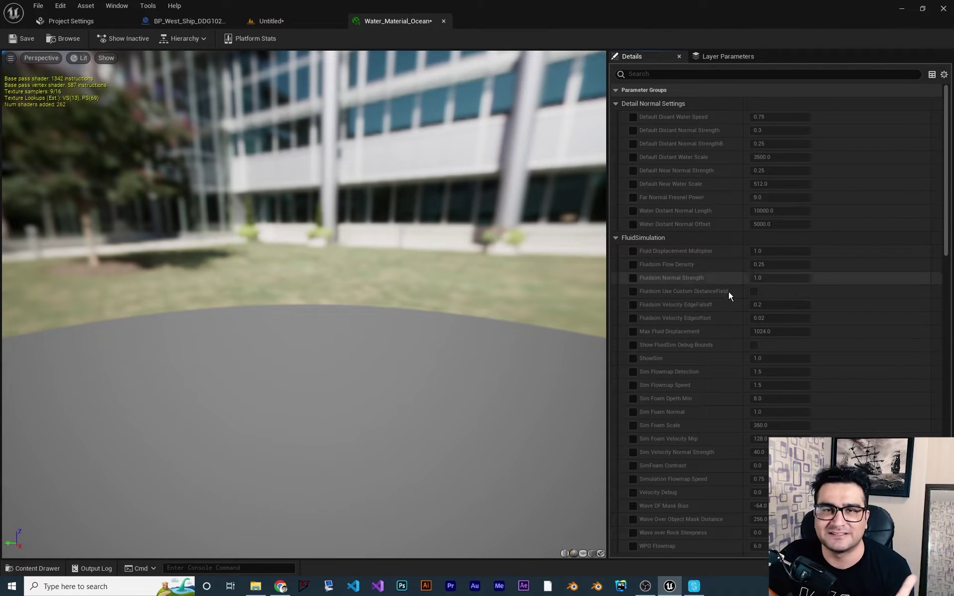
scroll(714, 358, down, 5)
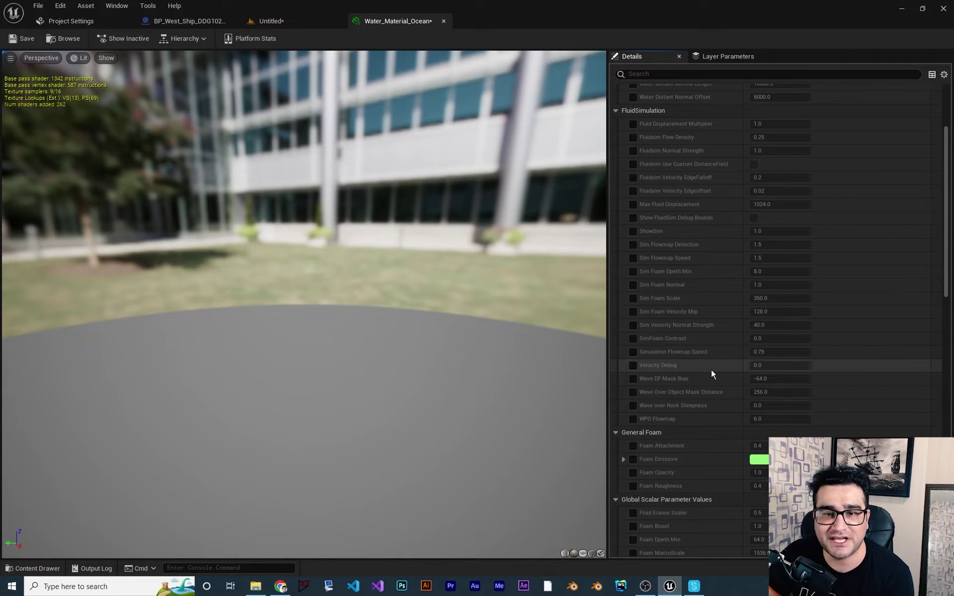
scroll(711, 373, down, 4)
scroll(711, 372, down, 10)
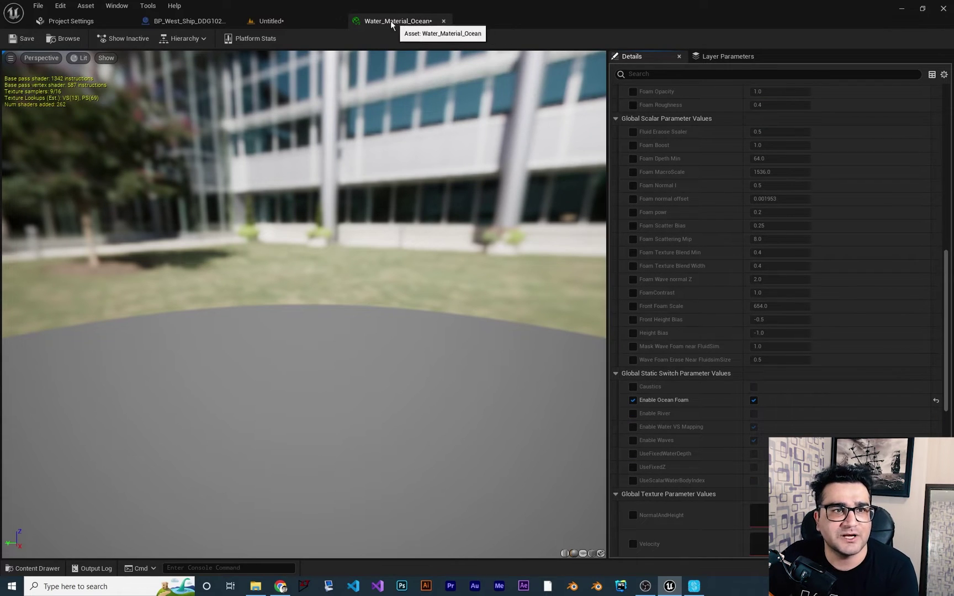
Float the Water_Material_Ocean editor as a separate window over the level and widen its parameter list
drag(398, 21, 522, 119)
scroll(793, 298, down, 4)
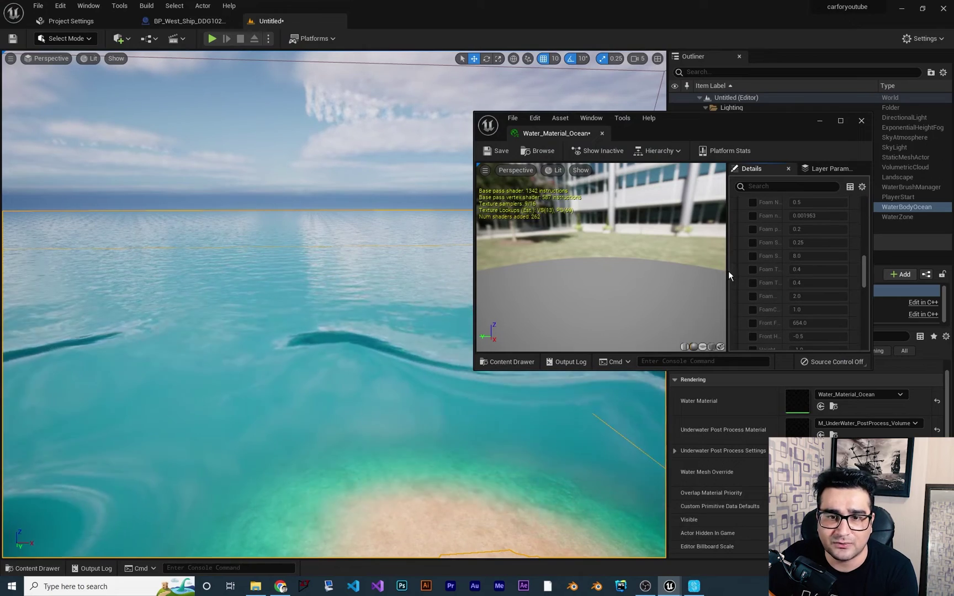
drag(728, 271, 664, 272)
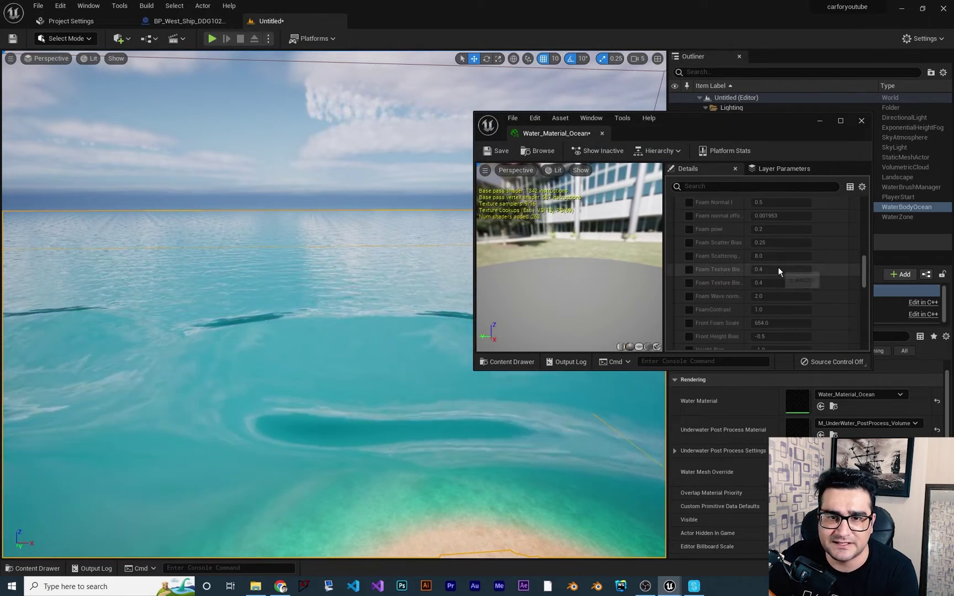
Override the material's Absorption with a red colour (R 350, G 28.42, B 49.33) and view the ocean
scroll(778, 267, down, 5)
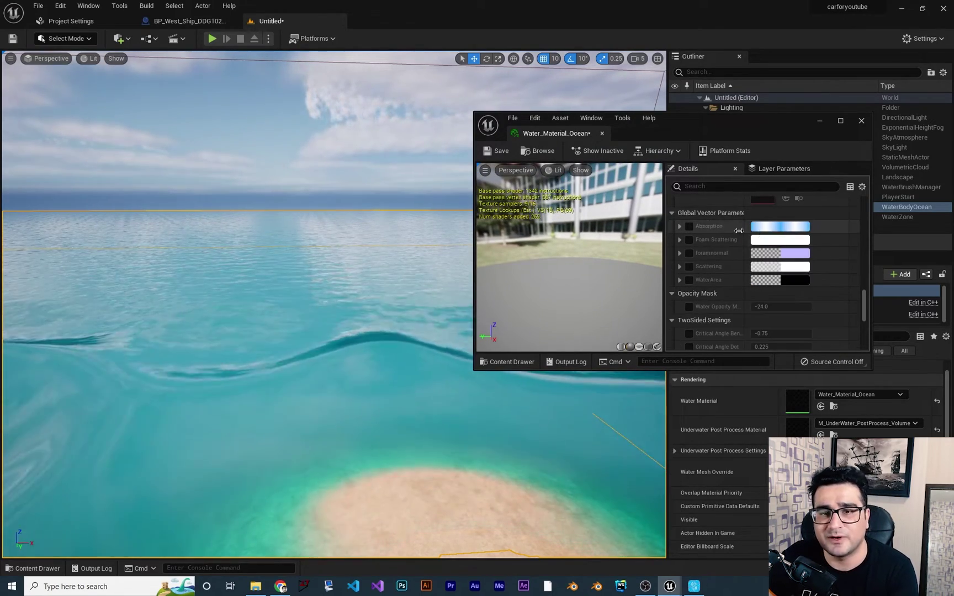
click(690, 227)
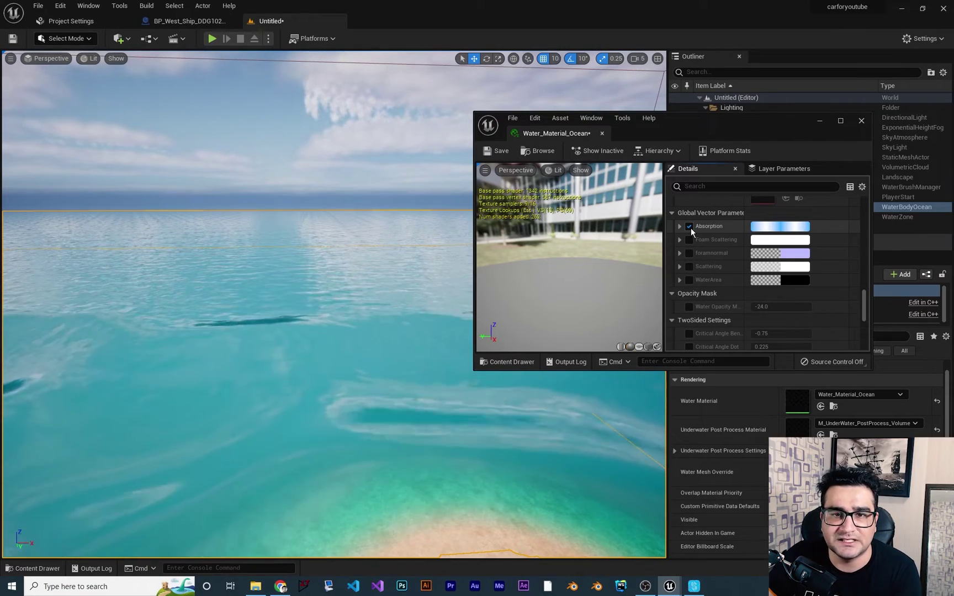
click(774, 228)
click(649, 319)
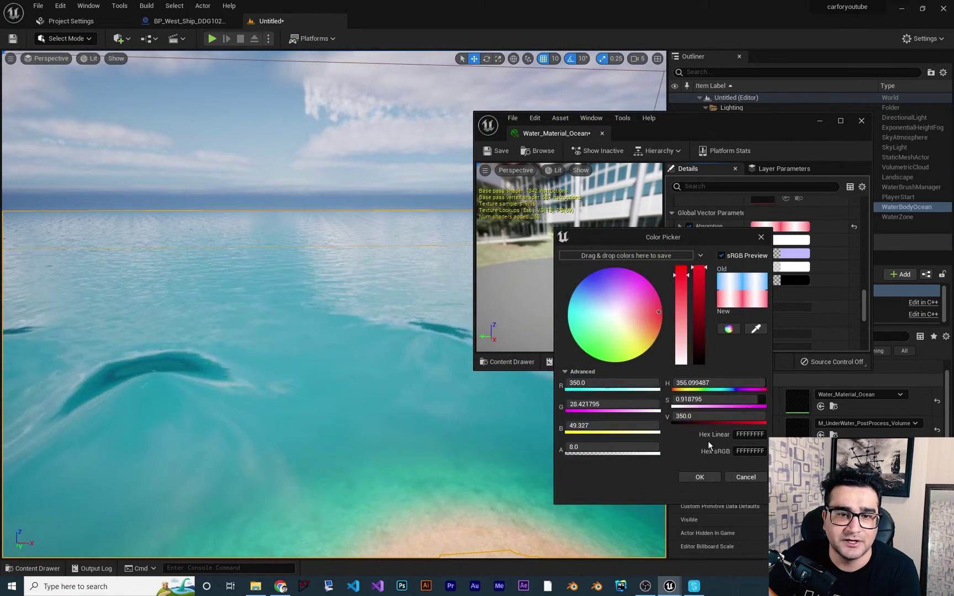
click(700, 477)
right_drag(310, 348, 218, 347)
Try a purple Absorption colour on the ocean material and view the water beside the island
click(779, 227)
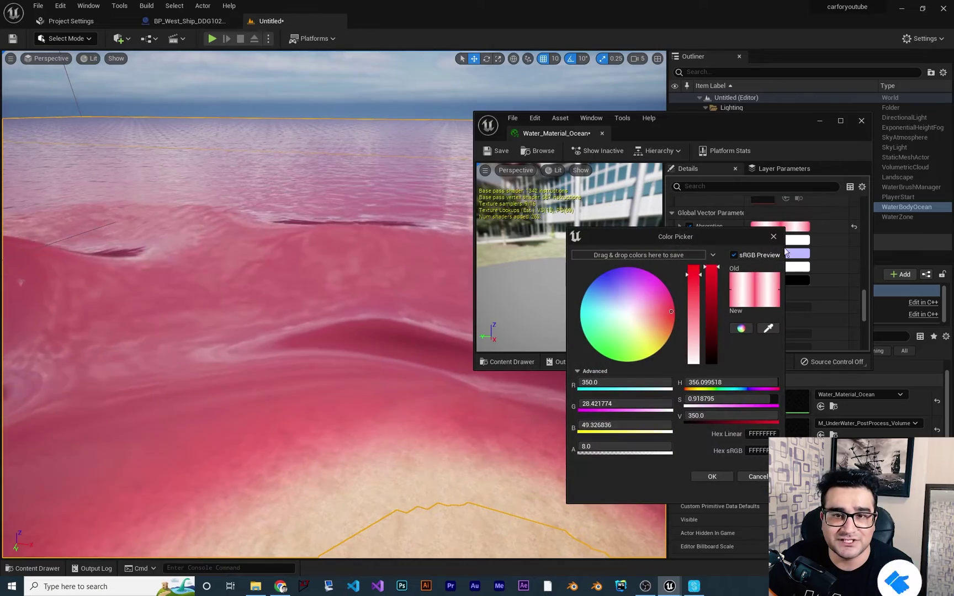
click(712, 477)
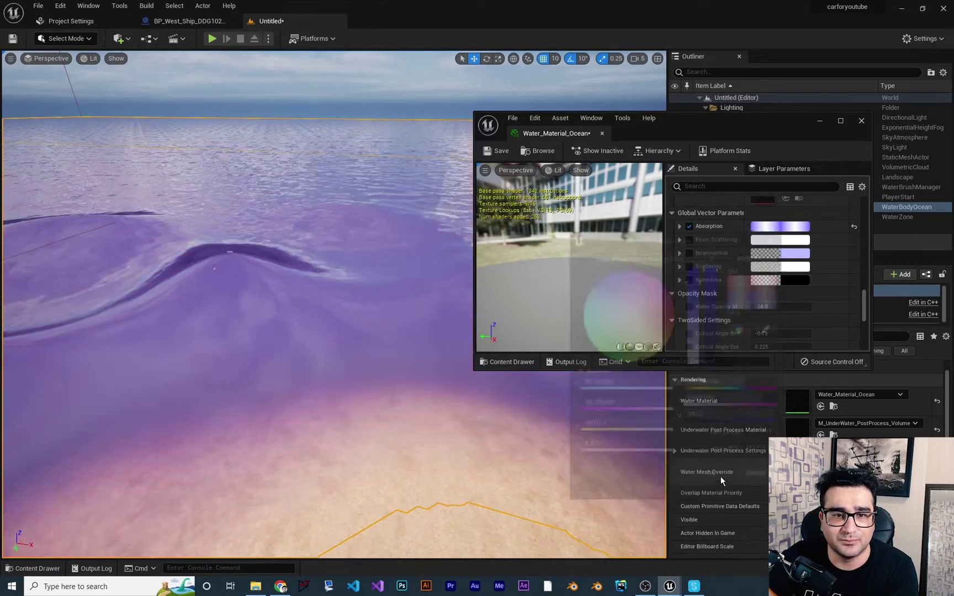
right_drag(358, 309, 359, 312)
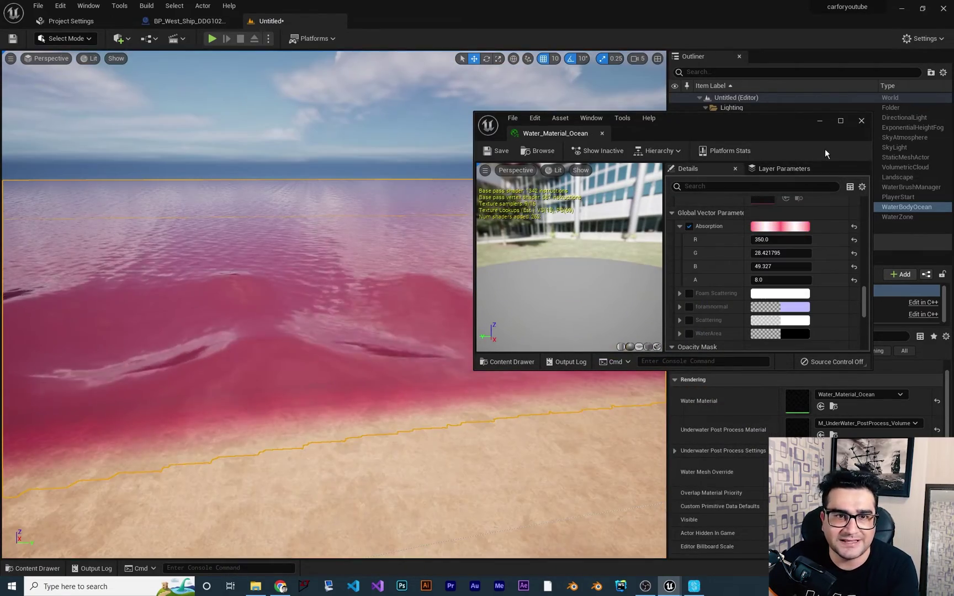
Maximize the Water_Material_Ocean editor and review its shading, foam and static switch parameters
double_click(826, 137)
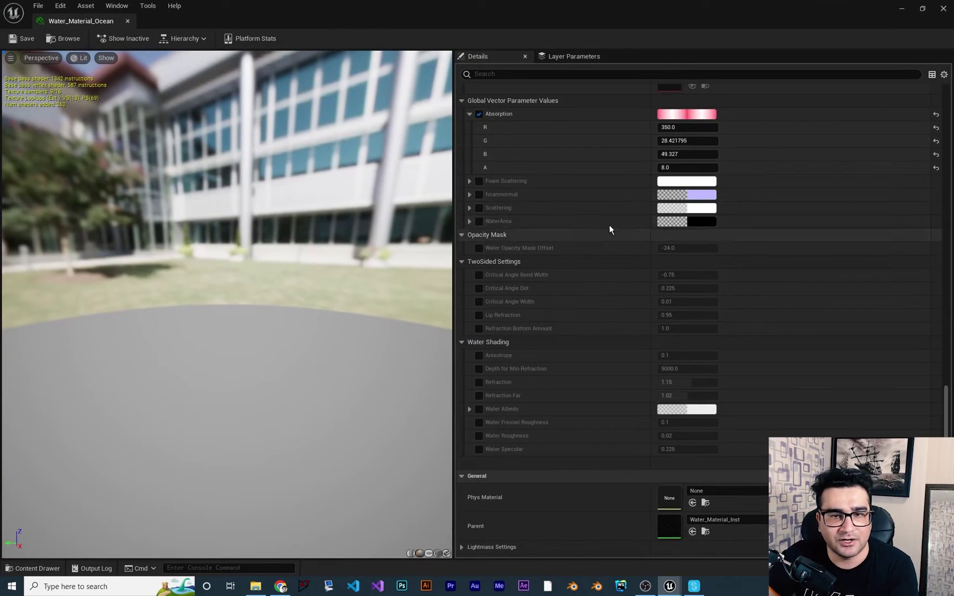
scroll(610, 227, up, 15)
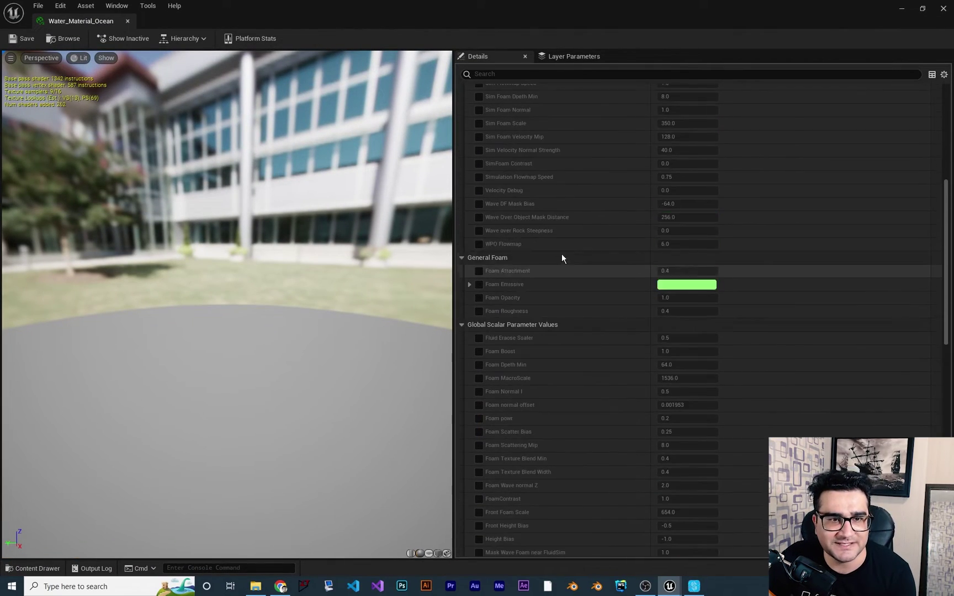
scroll(569, 256, up, 5)
scroll(597, 282, down, 10)
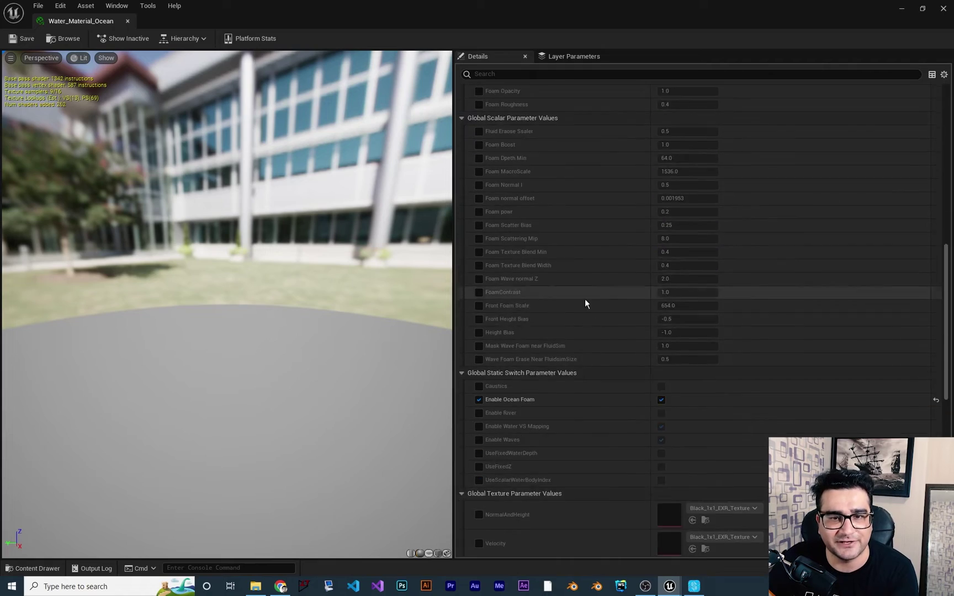
Review the ocean material's remaining parameters, close its editor and view the water along the shore
scroll(585, 303, down, 10)
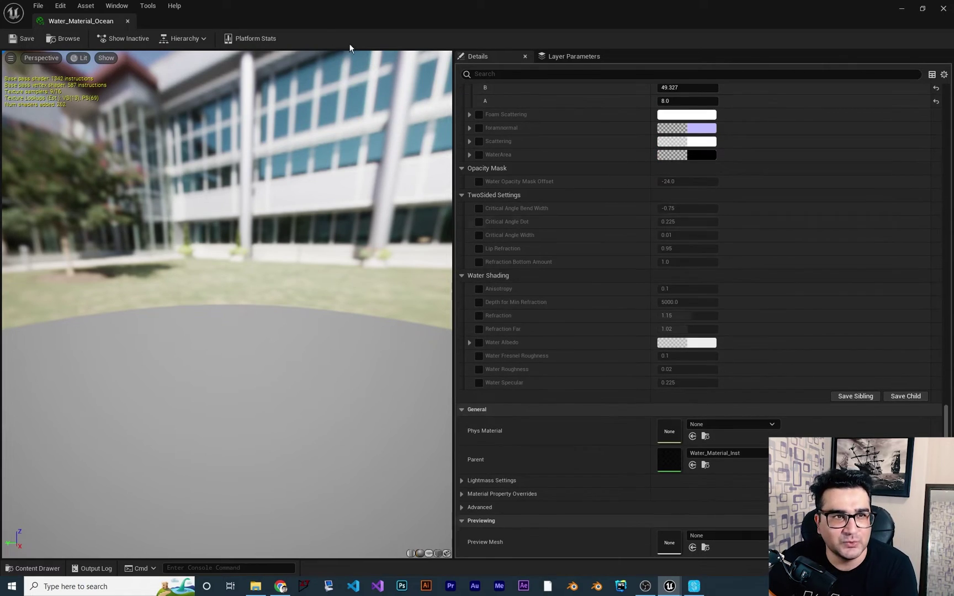
click(128, 22)
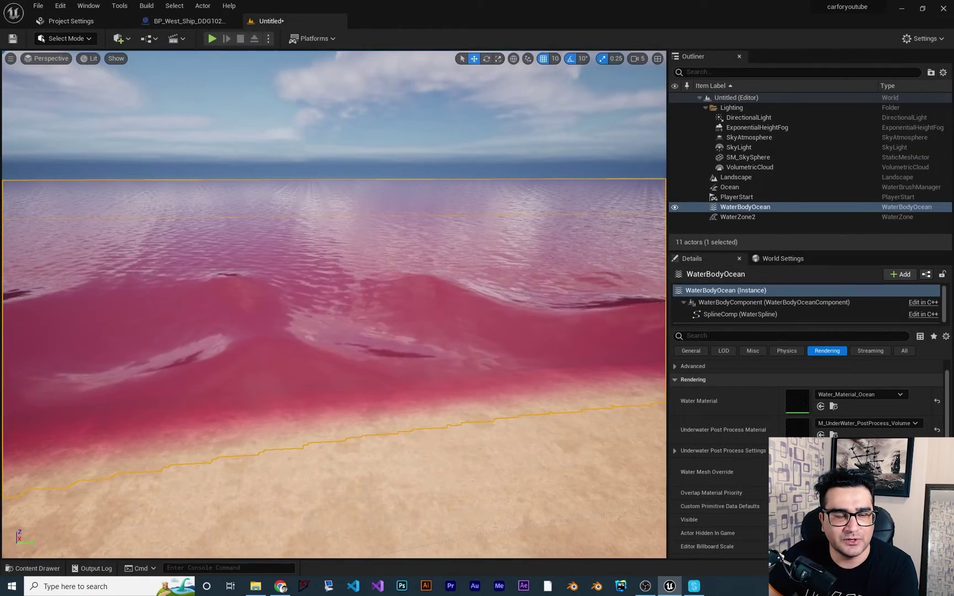
right_drag(519, 238, 365, 257)
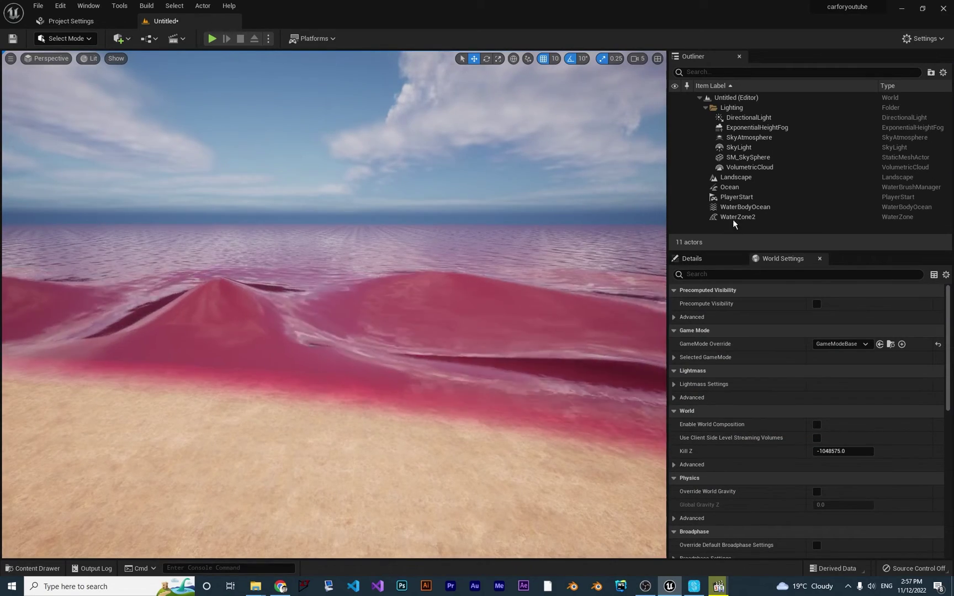
Reset the Gerstner Wave Generator of WaterBodyOcean's GerstnerWaves_Ocean asset to its defaults, close the asset and view the waves
click(737, 207)
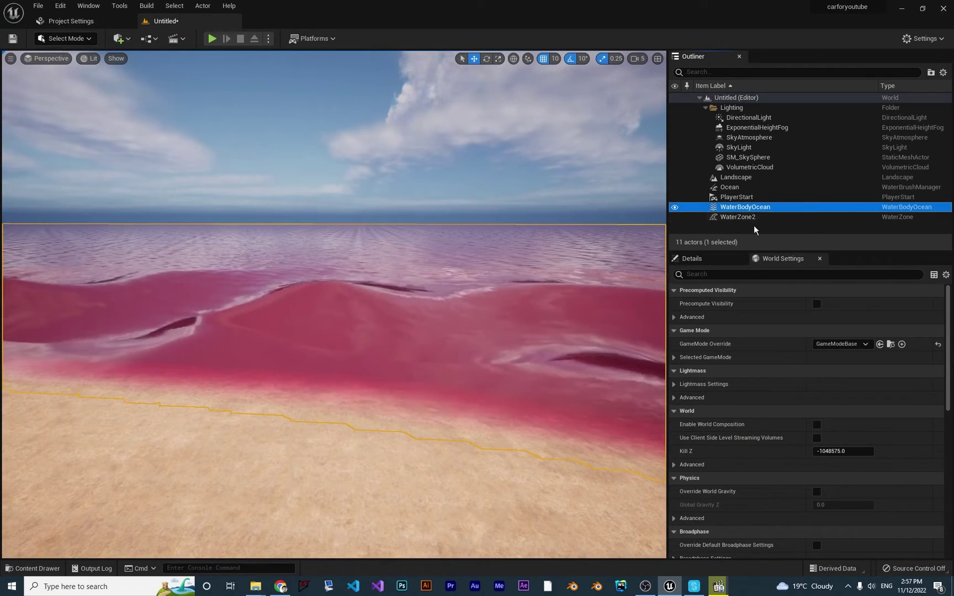
scroll(778, 428, down, 20)
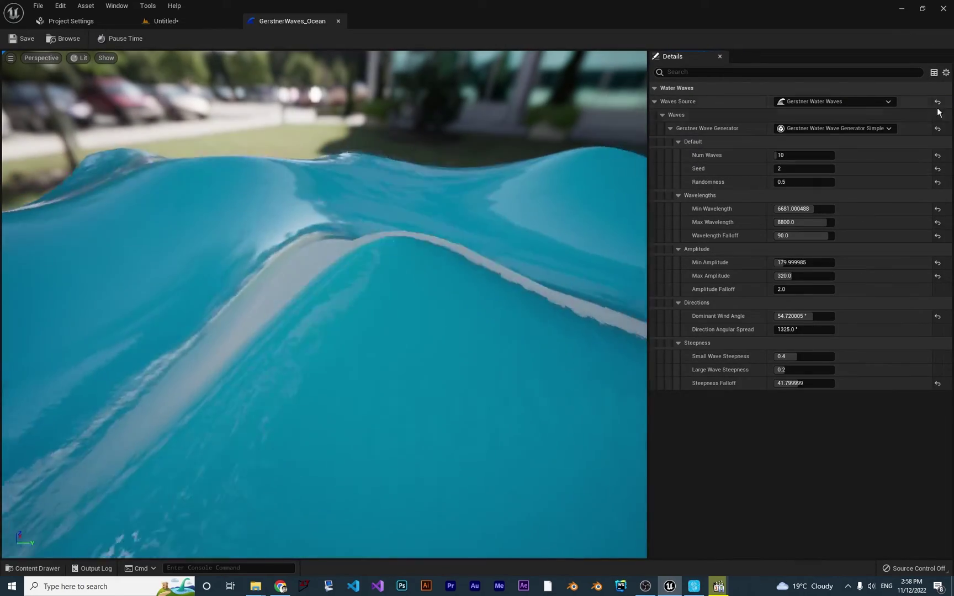
click(938, 128)
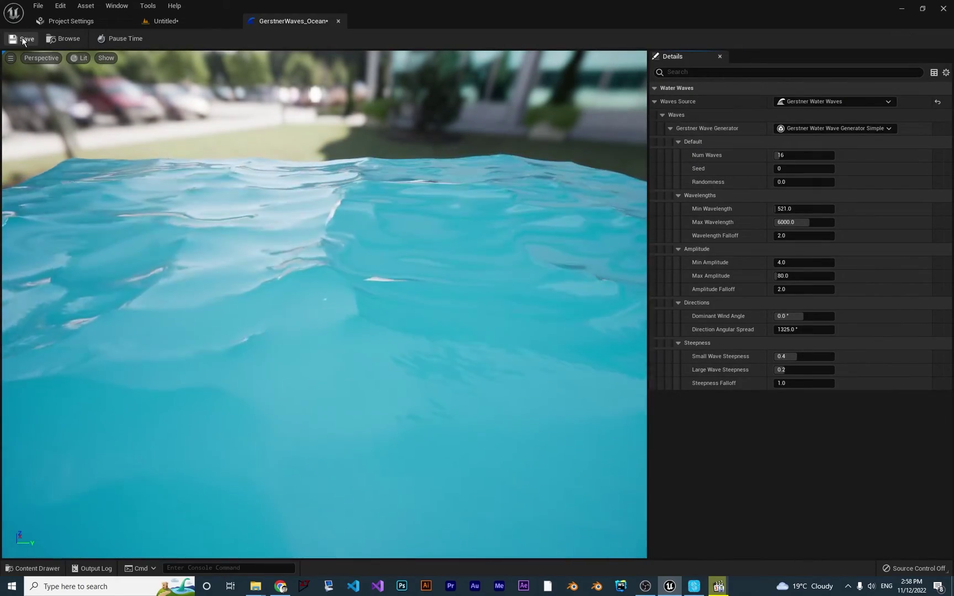
click(338, 21)
right_drag(443, 226, 425, 214)
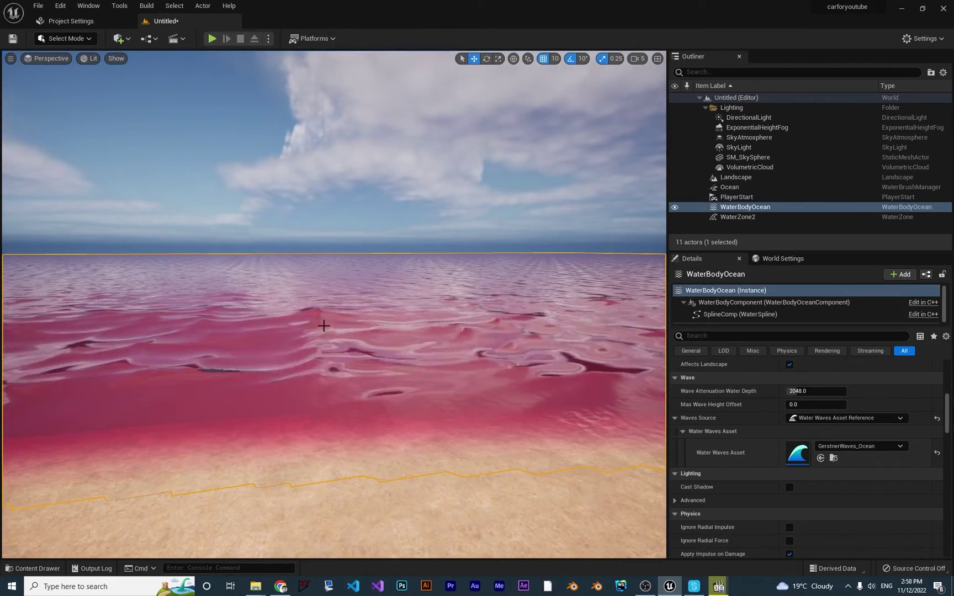
Create a Blueprint class in NewFolder with Actor as its parent, keep the name NewBlueprint and open it for editing
click(56, 569)
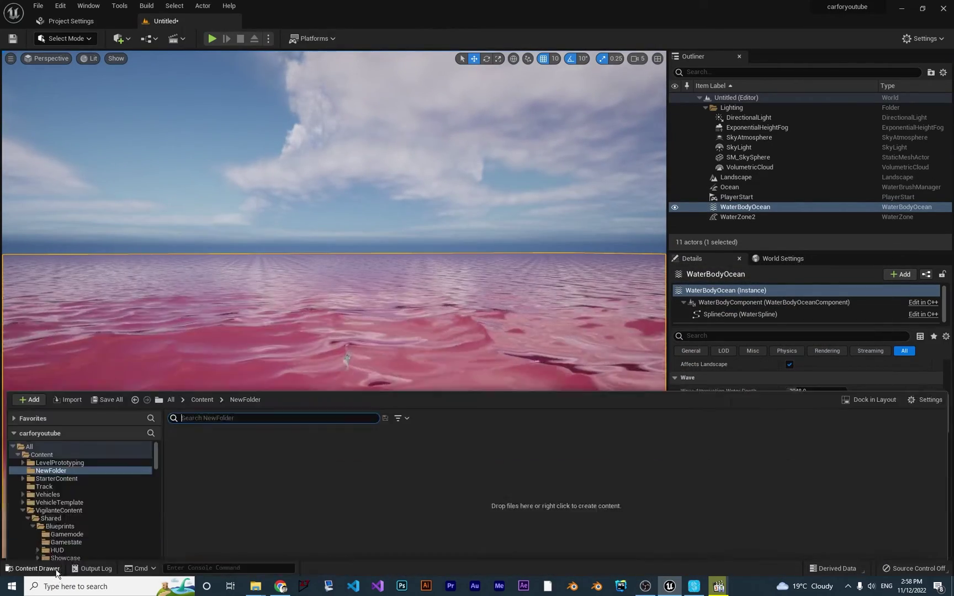
right_click(313, 485)
click(377, 207)
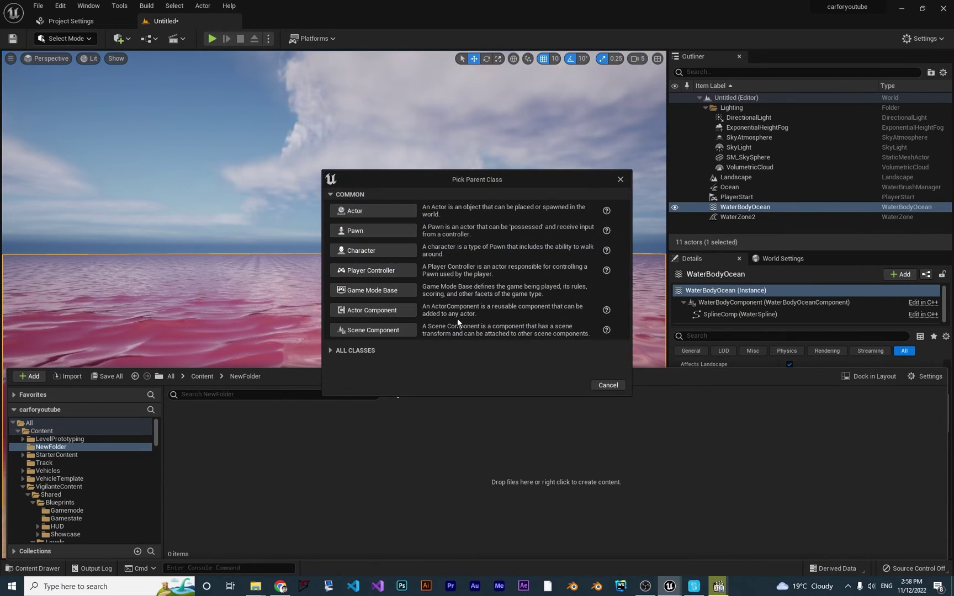
click(362, 211)
double_click(191, 450)
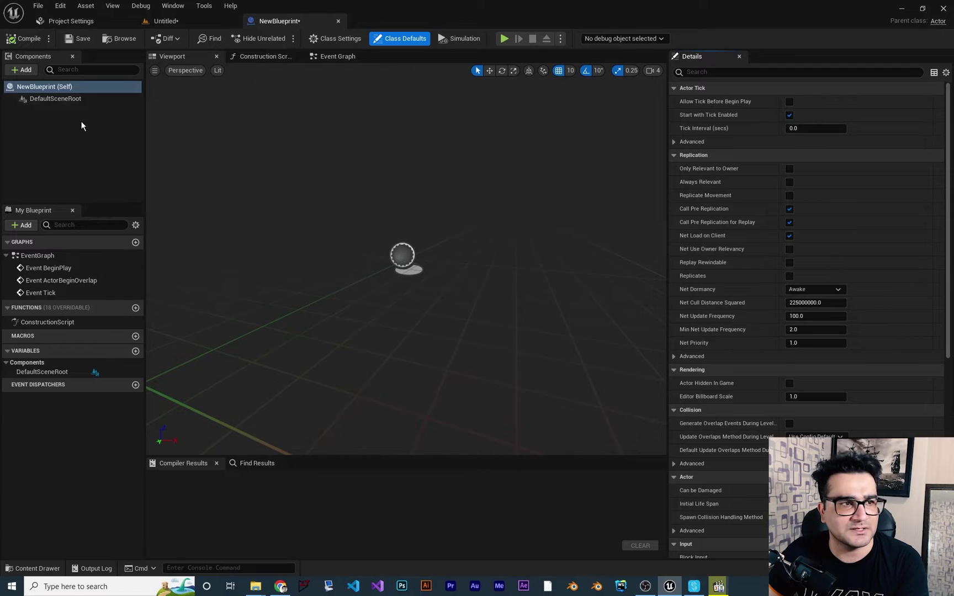
Add a Static Mesh component to NewBlueprint and make it the root in place of DefaultSceneRoot
click(21, 70)
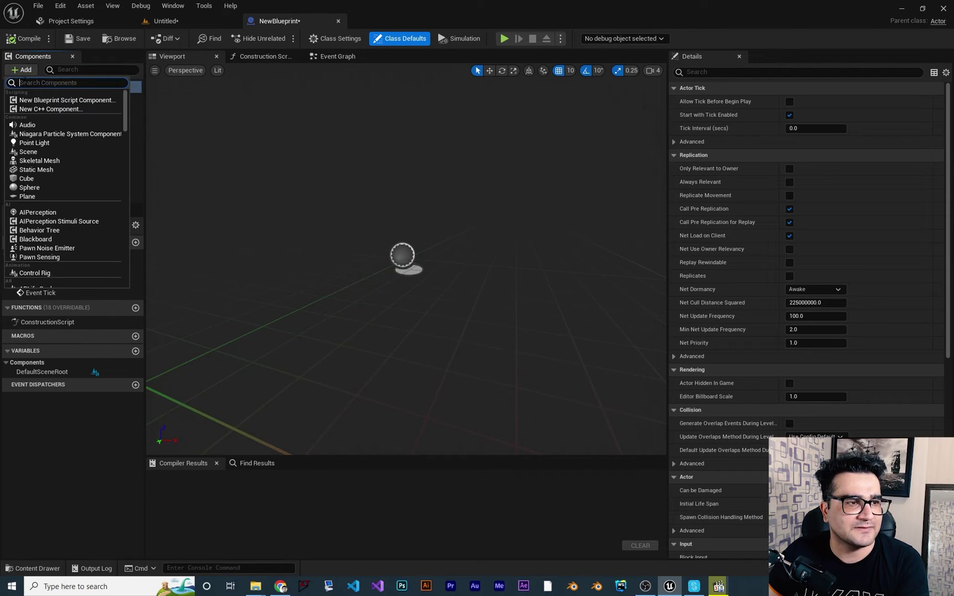
click(52, 167)
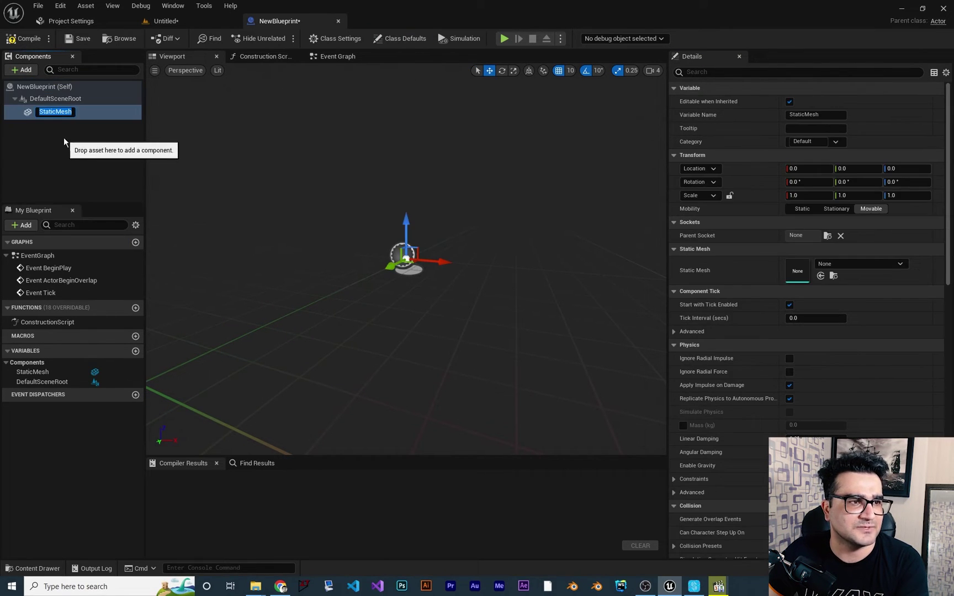
mouse_move(52, 111)
mouse_down()
mouse_move(76, 112)
mouse_move(49, 97)
mouse_up()
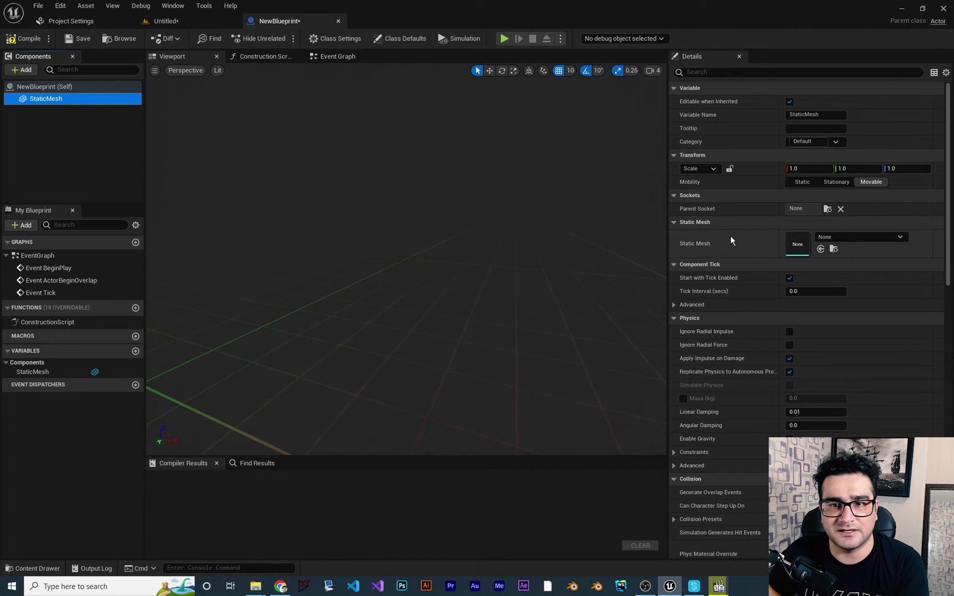
Assign the Cube mesh to the StaticMesh component, enable Simulate Physics with a 100 kg mass override, and compile the blueprint
click(855, 237)
text(cube)
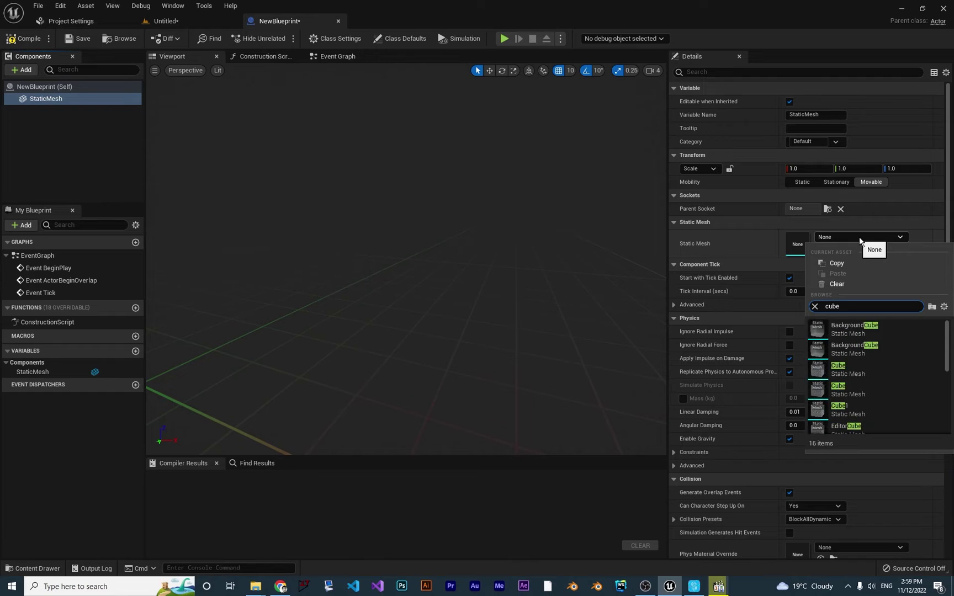
click(850, 369)
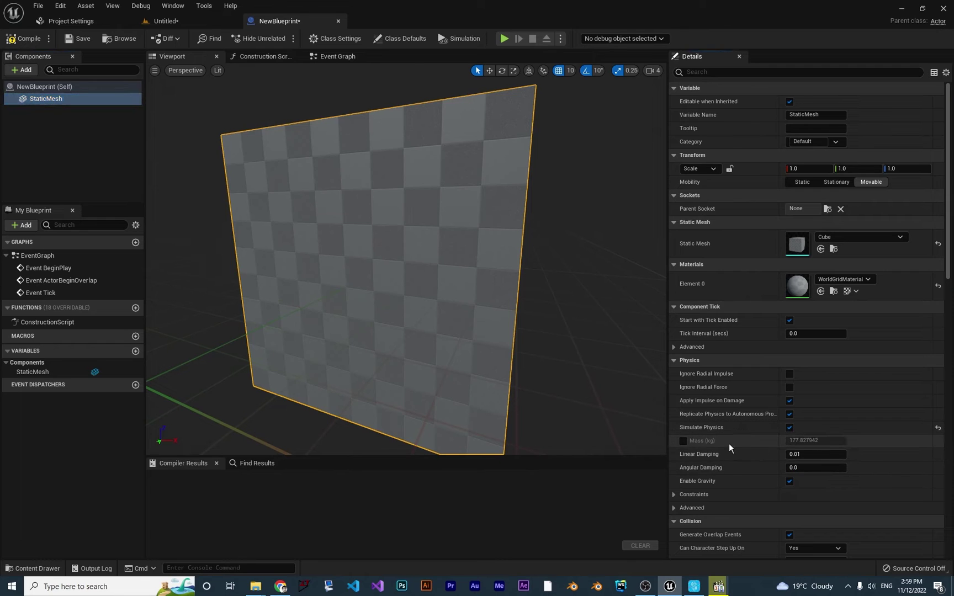
click(683, 441)
click(23, 39)
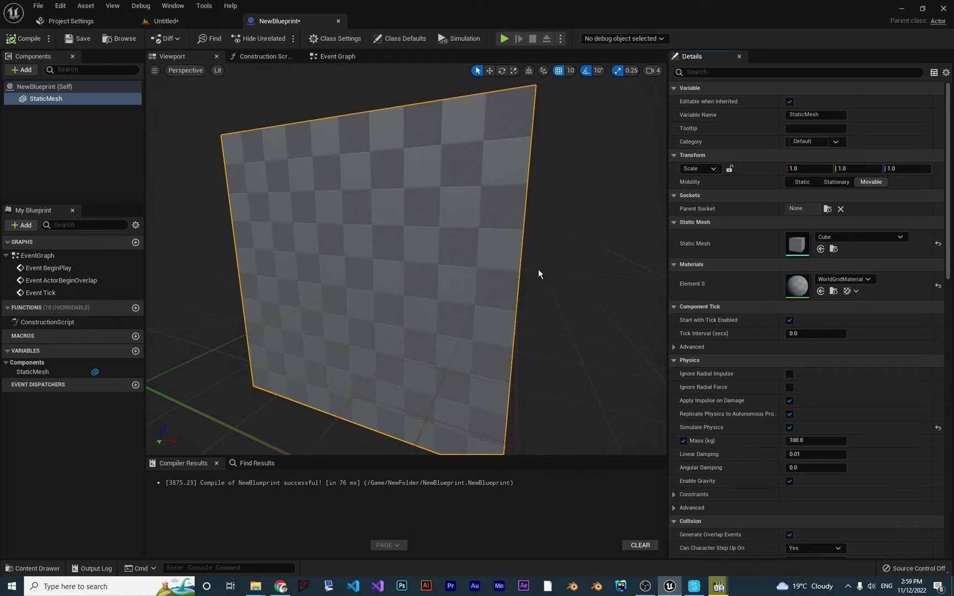
Add a Buoyancy component to NewBlueprint
click(25, 70)
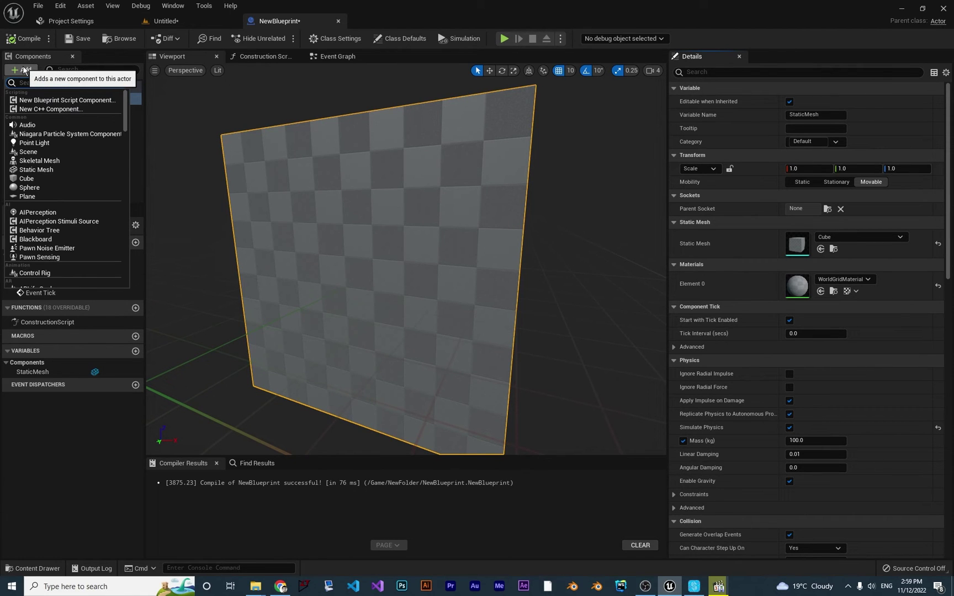
text(bu)
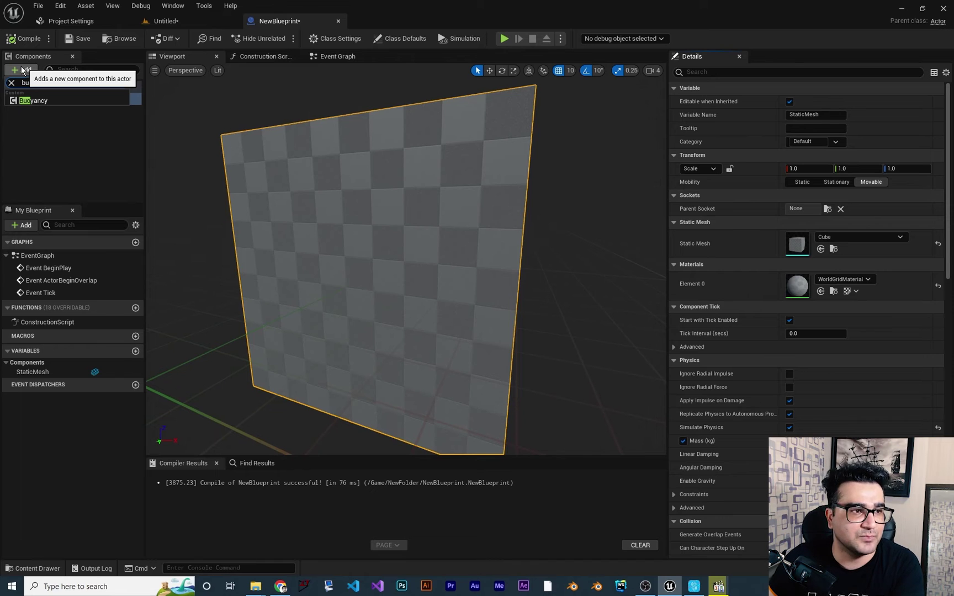
click(35, 102)
Add one pontoon to the Buoyancy component and set its relative Z location to 20
click(24, 114)
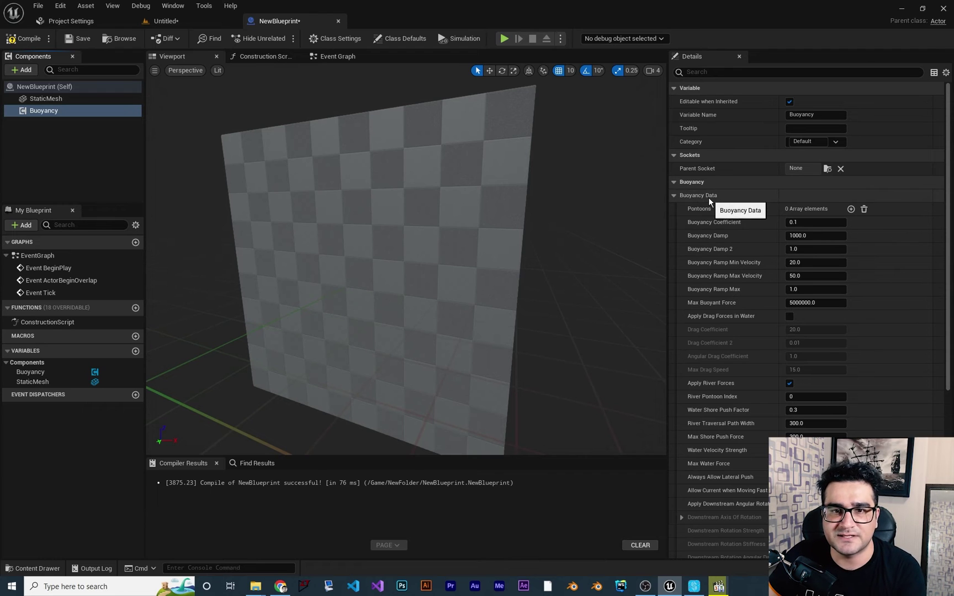
click(851, 208)
click(694, 224)
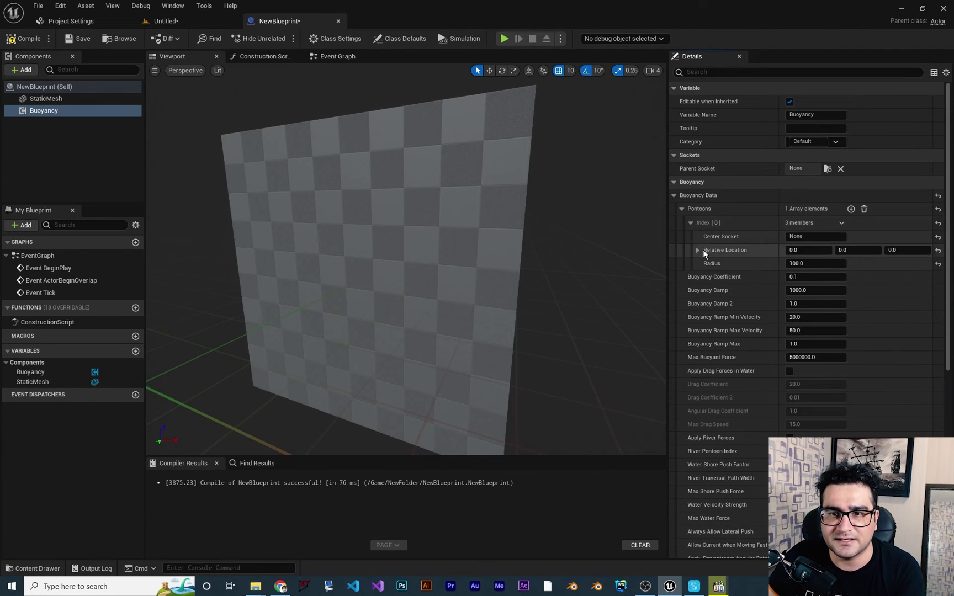
click(892, 250)
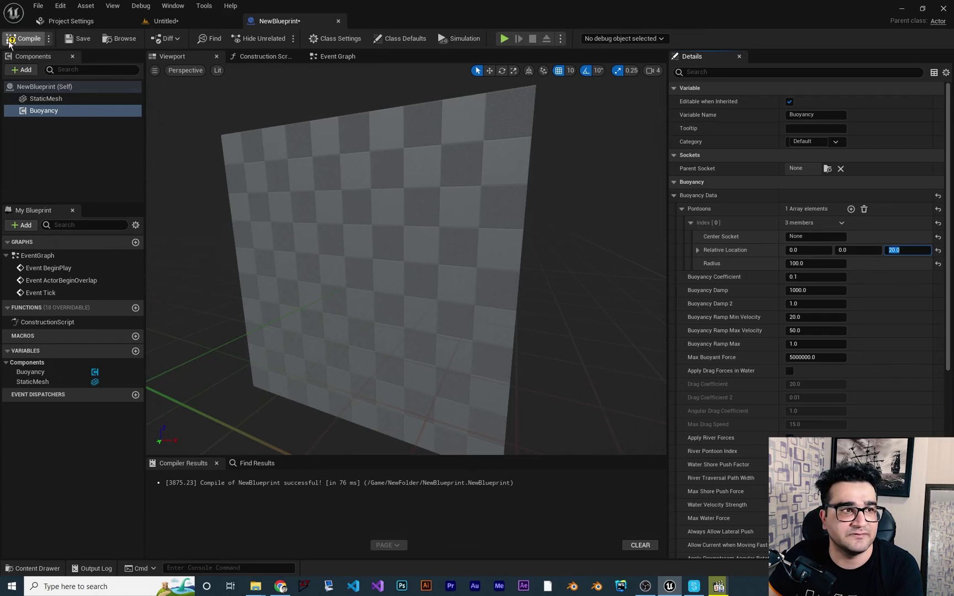
Return to the level and place a NewBlueprint cube from NewFolder above the ocean
click(179, 22)
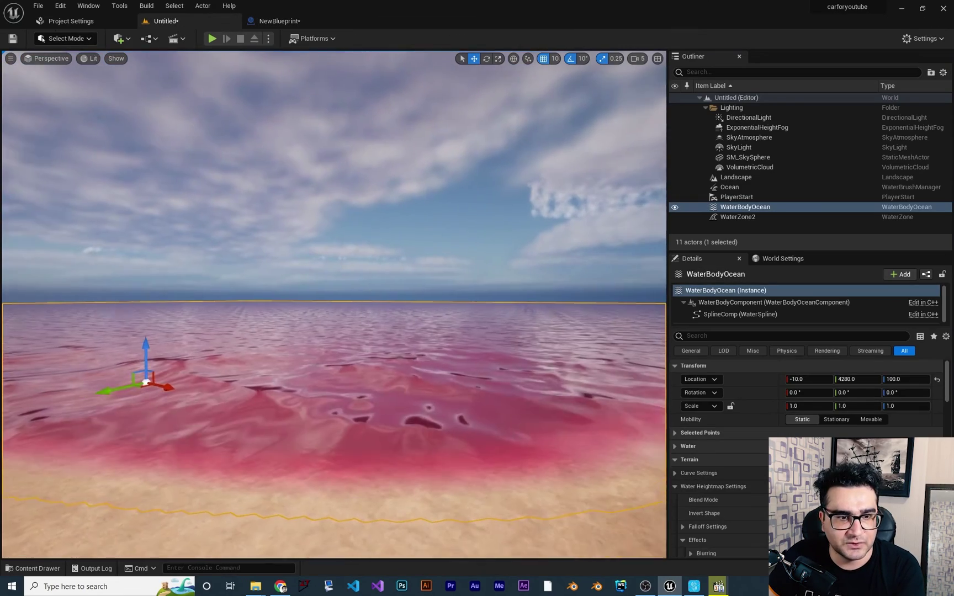
click(53, 569)
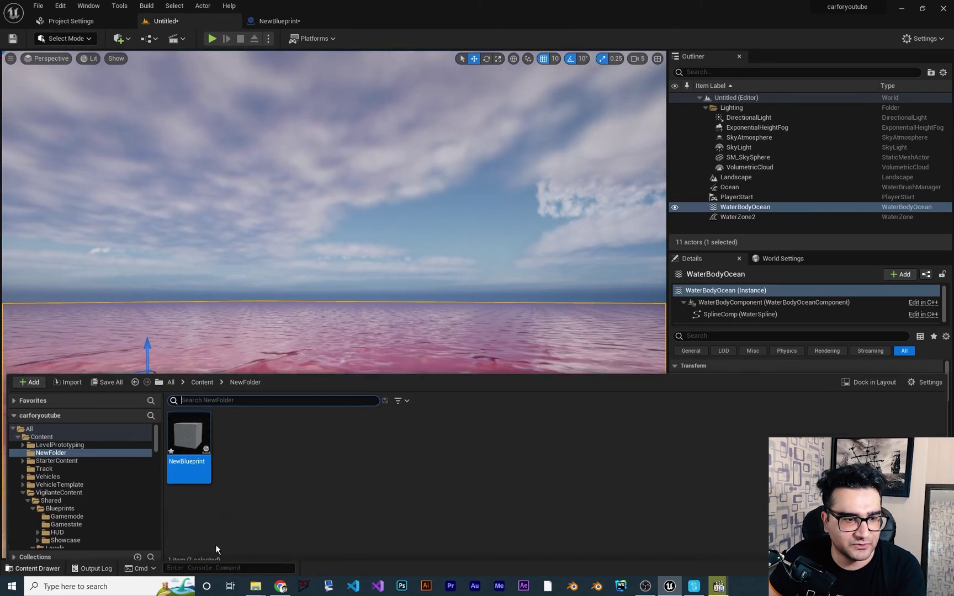
drag(186, 435, 366, 277)
Play the level from a spot near the placed cube and fly around it to examine how it floats
right_drag(368, 380, 248, 379)
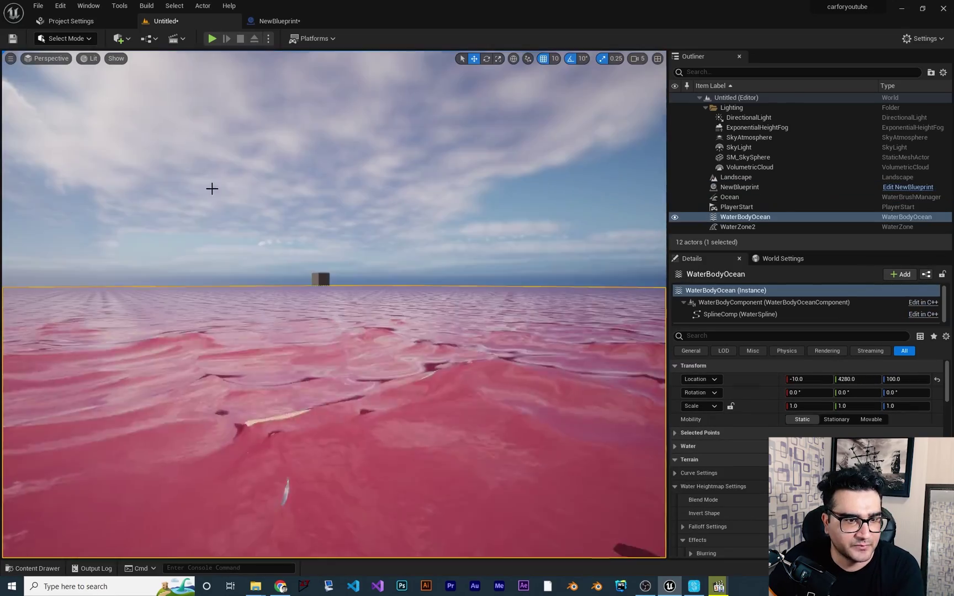
key(w)
right_drag(212, 189, 199, 193)
key(s)
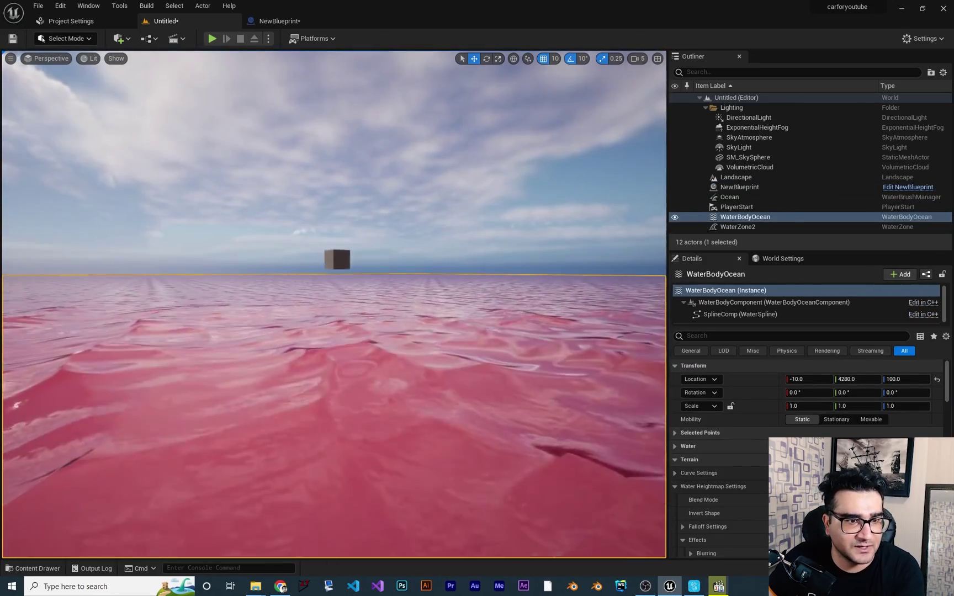
right_click(339, 258)
click(383, 503)
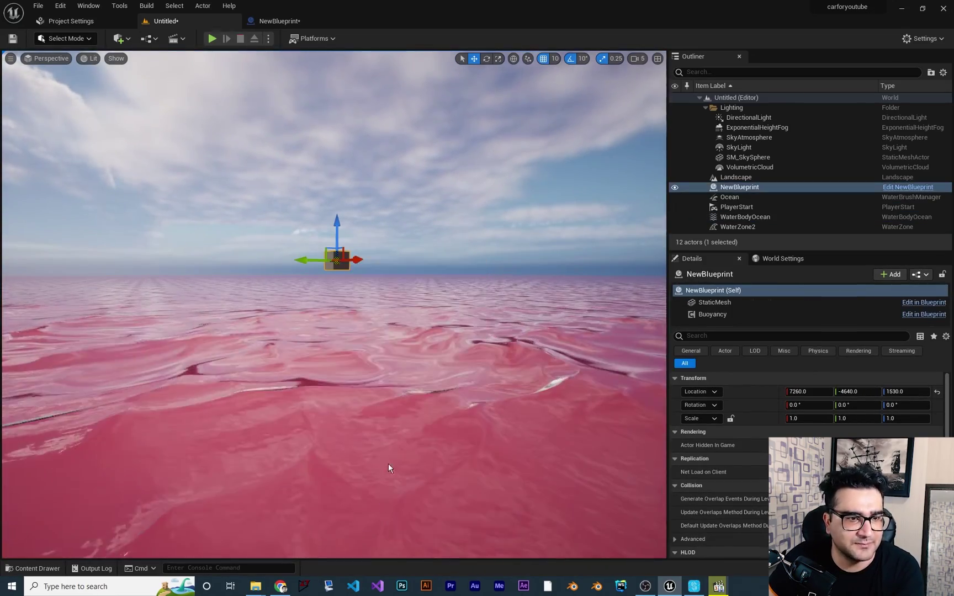
click(383, 503)
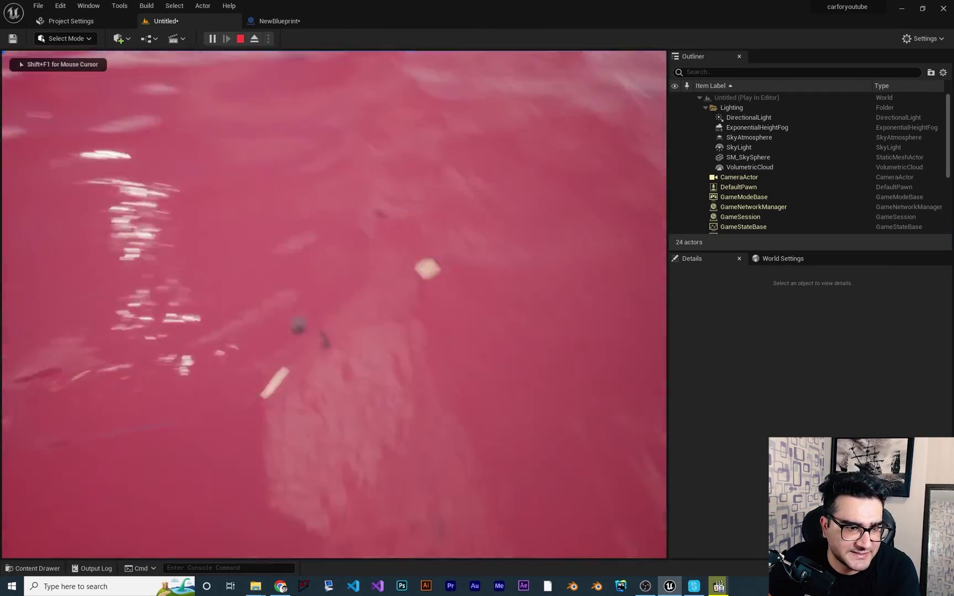
key(s)
key(w)
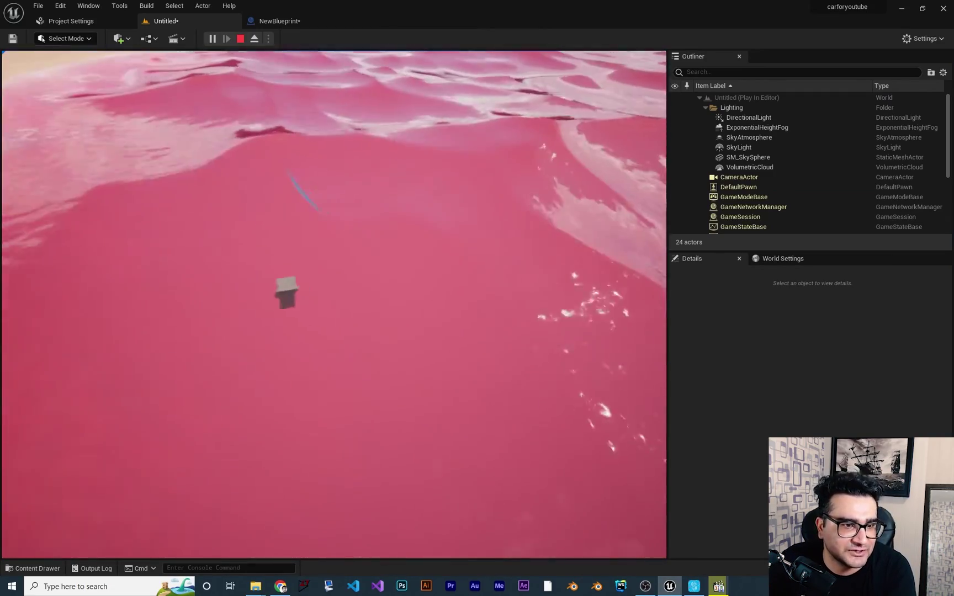